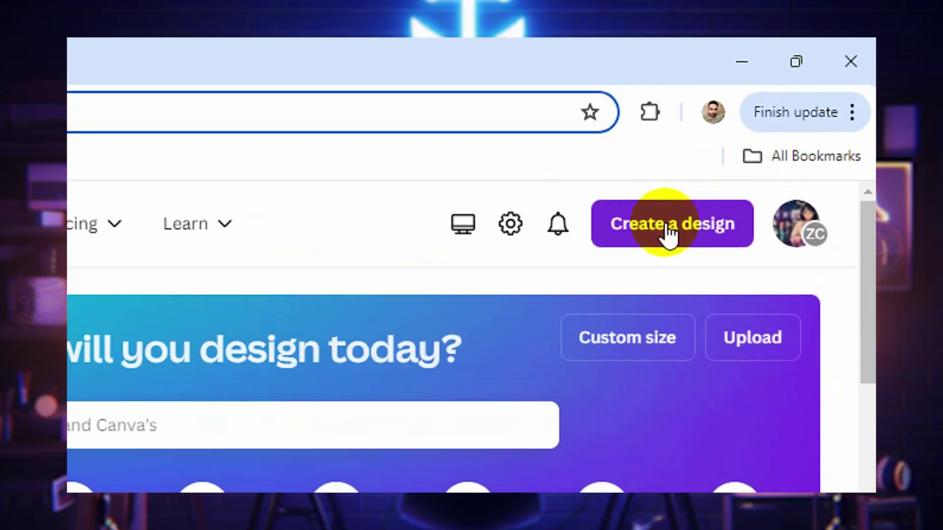
# - Start a new blank video design from Create a design
pyautogui.click(670, 235)
pyautogui.scroll(-1, 684, 262)
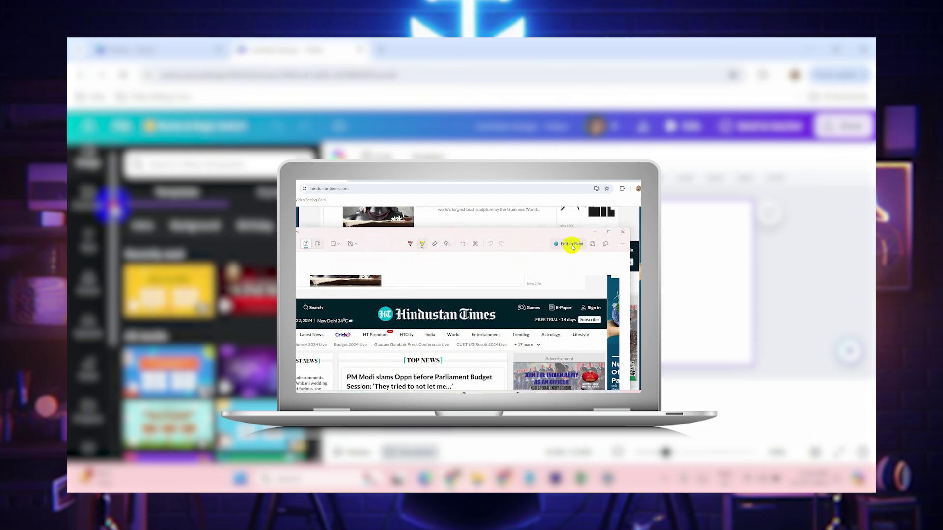
pyautogui.scroll(-1, 113, 228)
# - Add the Microsoft Outage article screenshot from Uploads and stretch it across the page top
pyautogui.click(88, 267)
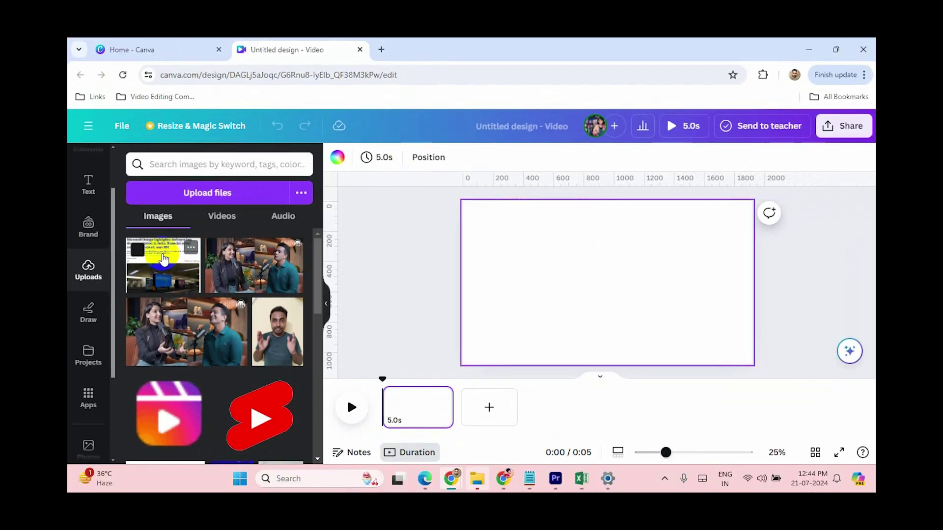
pyautogui.click(164, 260)
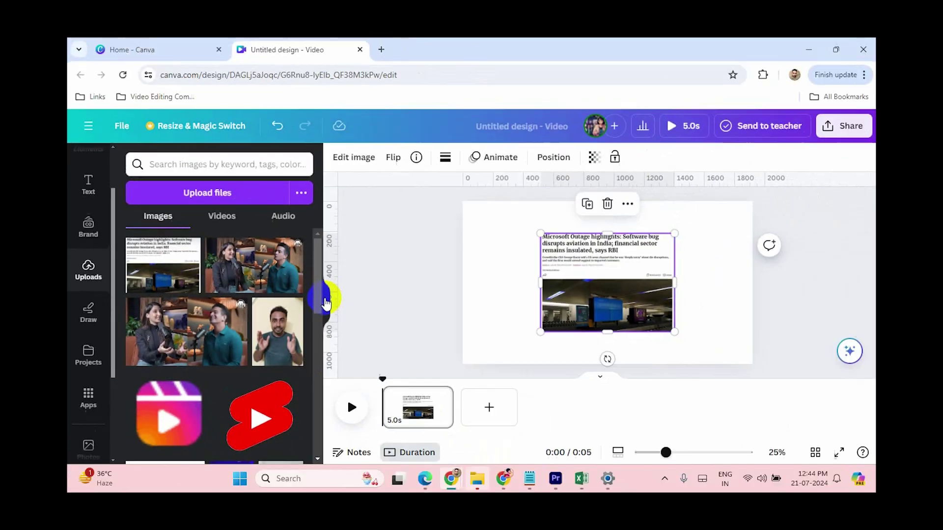
pyautogui.click(325, 302)
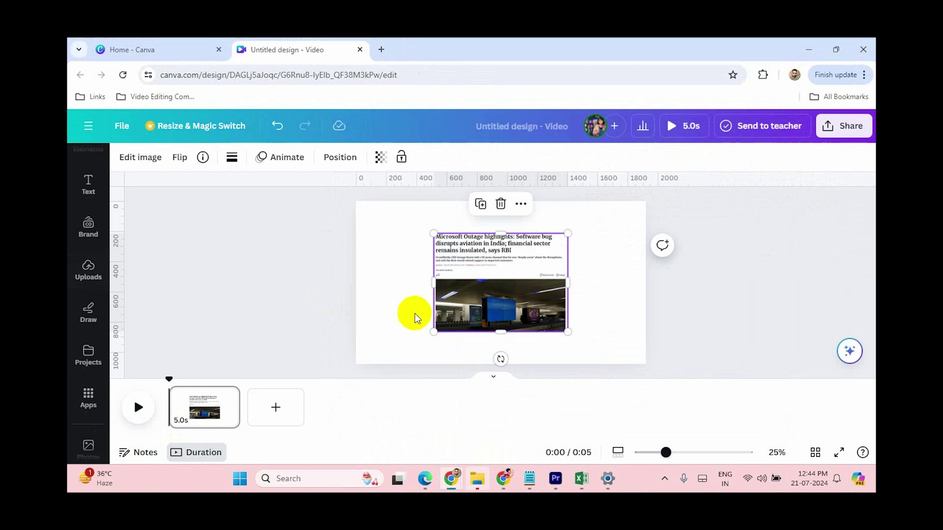
pyautogui.moveTo(495, 294)
pyautogui.mouseDown()
pyautogui.moveTo(459, 292)
pyautogui.moveTo(666, 392)
pyautogui.mouseUp()
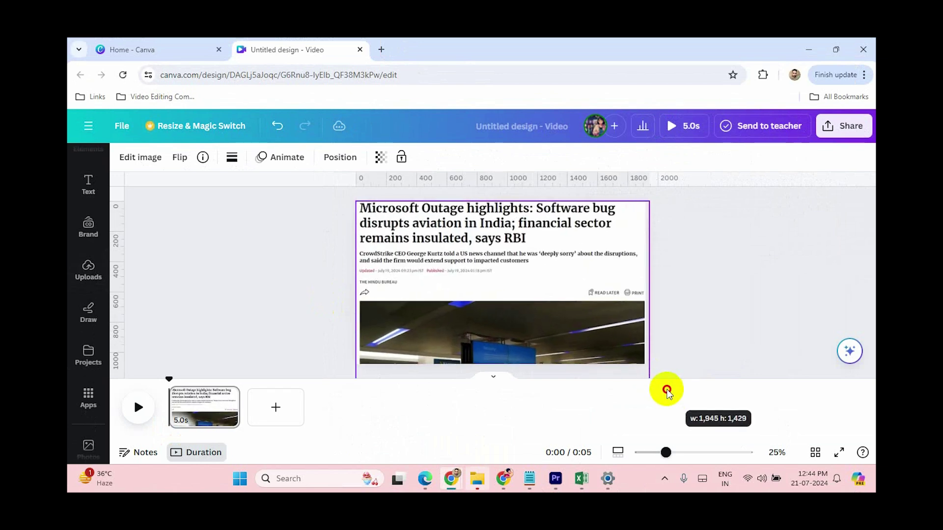
pyautogui.moveTo(558, 287); pyautogui.dragTo(557, 294)
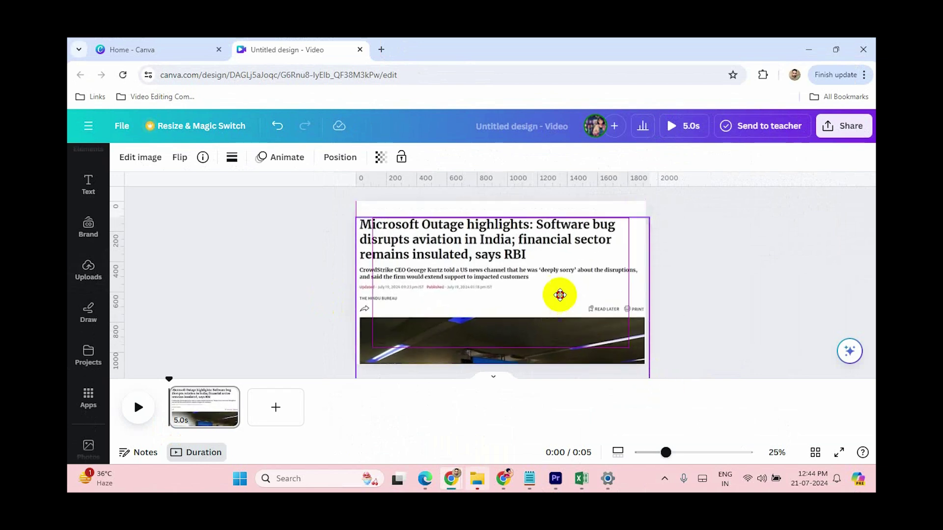
pyautogui.click(766, 302)
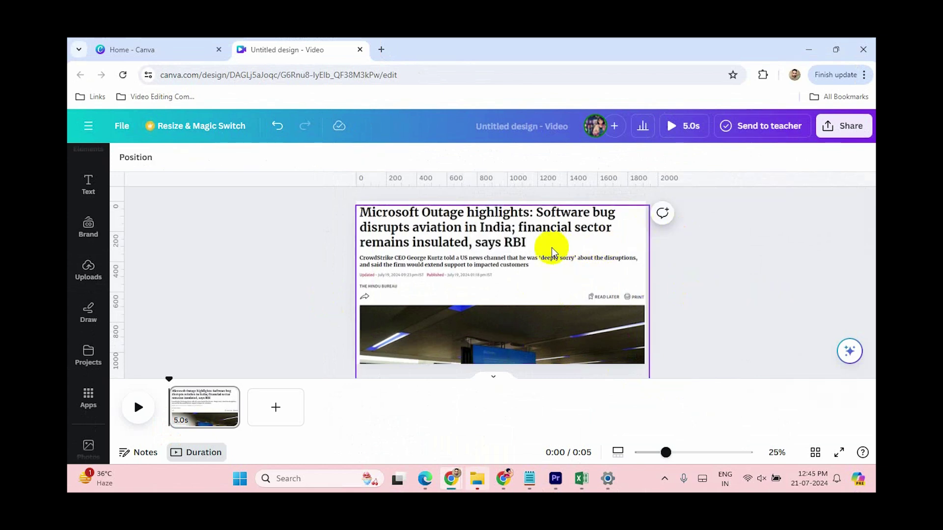
# - Add a rectangle and size it to cover the headline's first line
pyautogui.press('r')
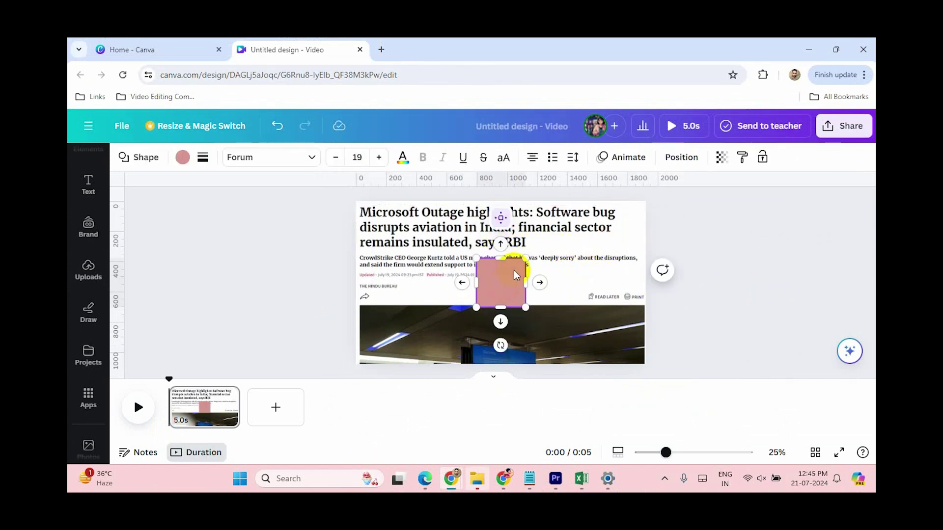
pyautogui.moveTo(514, 274)
pyautogui.mouseDown()
pyautogui.moveTo(393, 216)
pyautogui.moveTo(413, 233)
pyautogui.moveTo(620, 225)
pyautogui.mouseUp()
pyautogui.click(413, 233)
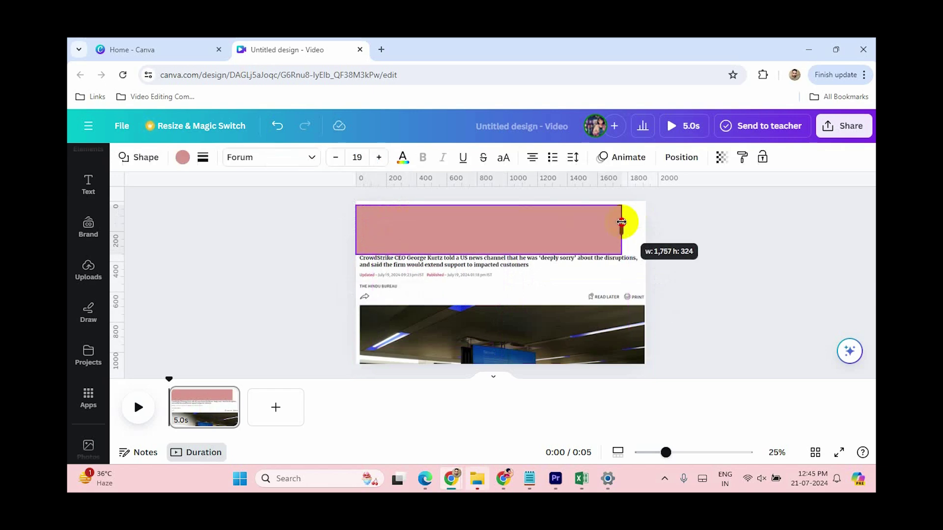
pyautogui.moveTo(488, 253); pyautogui.dragTo(494, 218)
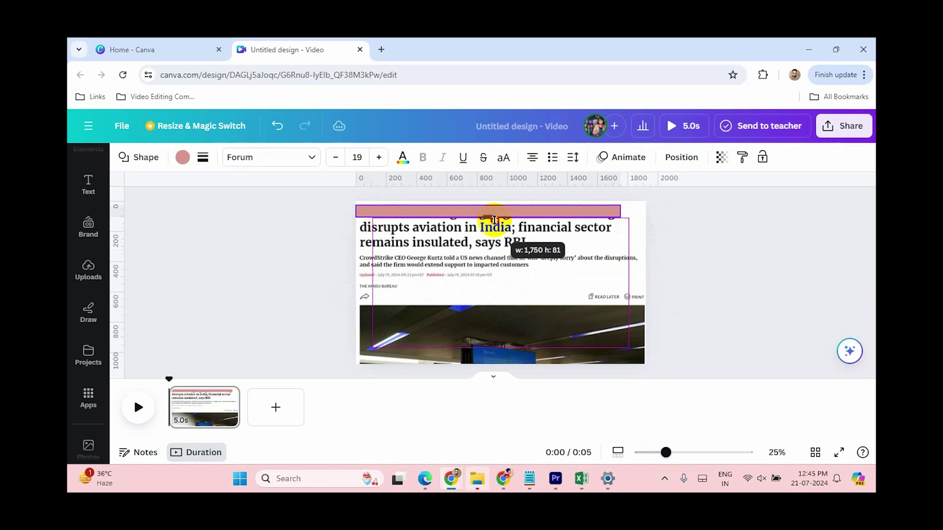
pyautogui.moveTo(495, 219); pyautogui.dragTo(495, 219)
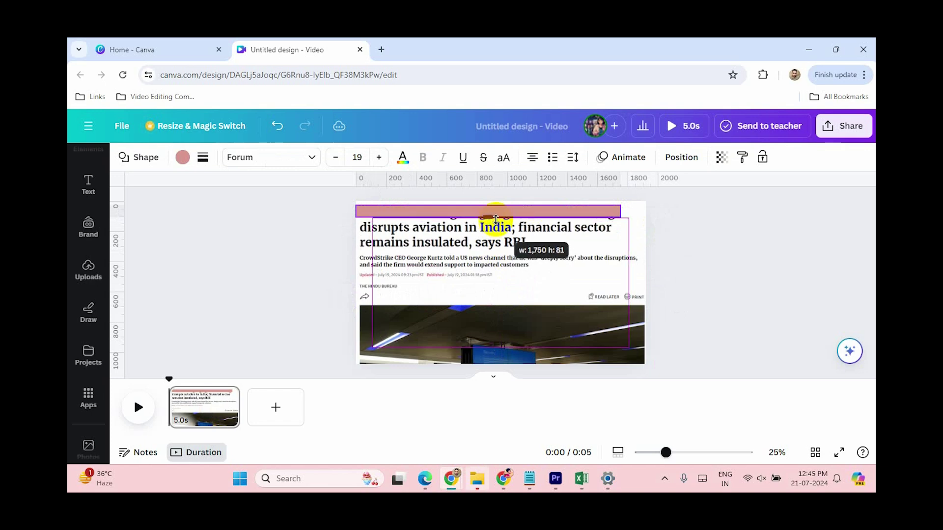
pyautogui.moveTo(666, 451)
pyautogui.mouseDown()
pyautogui.moveTo(696, 455)
pyautogui.moveTo(688, 451)
pyautogui.mouseUp()
pyautogui.scroll(2, 498, 262)
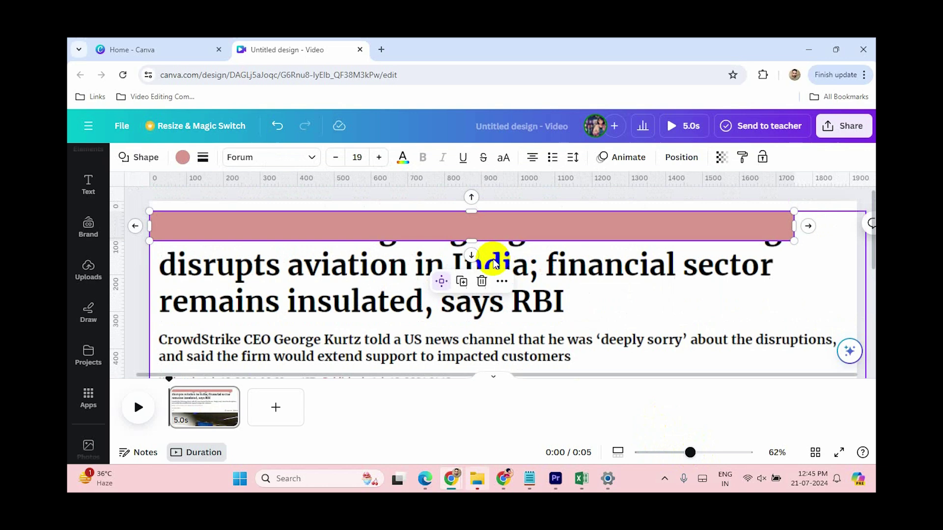
pyautogui.moveTo(484, 242); pyautogui.dragTo(484, 245)
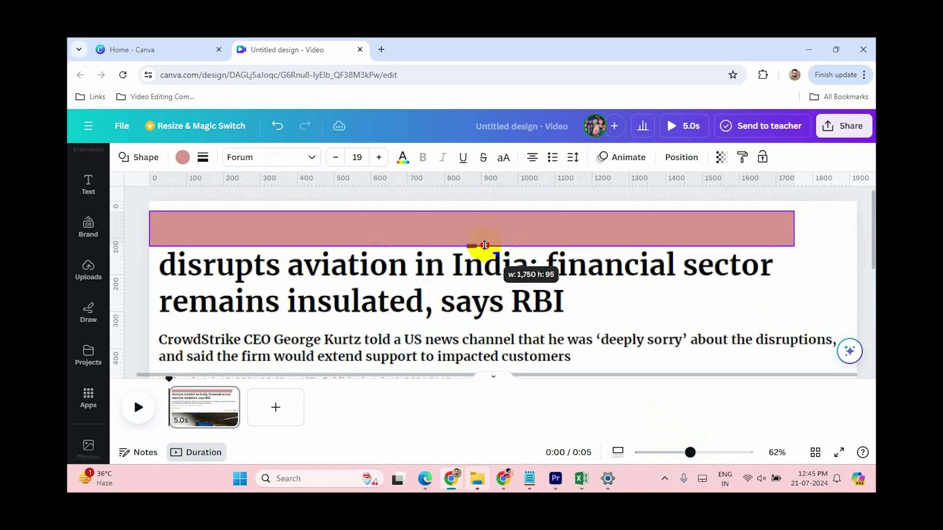
pyautogui.moveTo(477, 214); pyautogui.dragTo(463, 244)
pyautogui.click(800, 262)
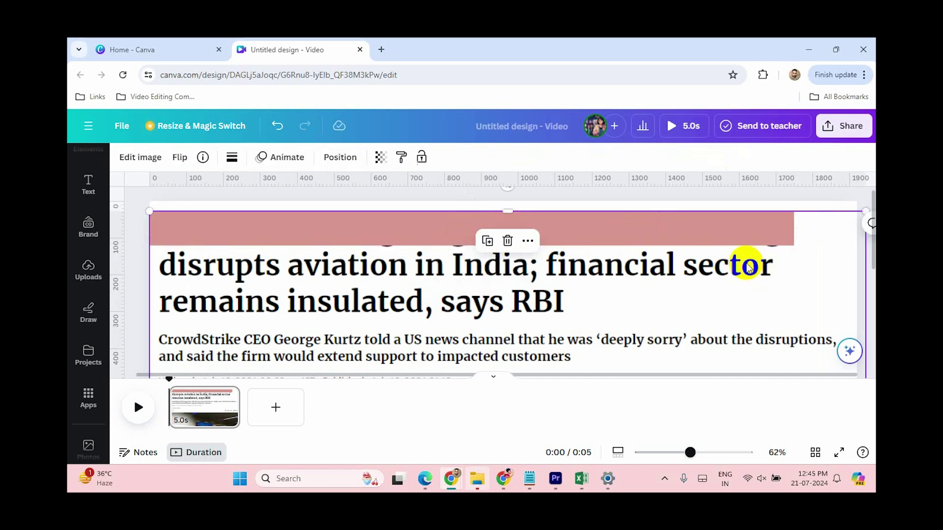
pyautogui.click(627, 233)
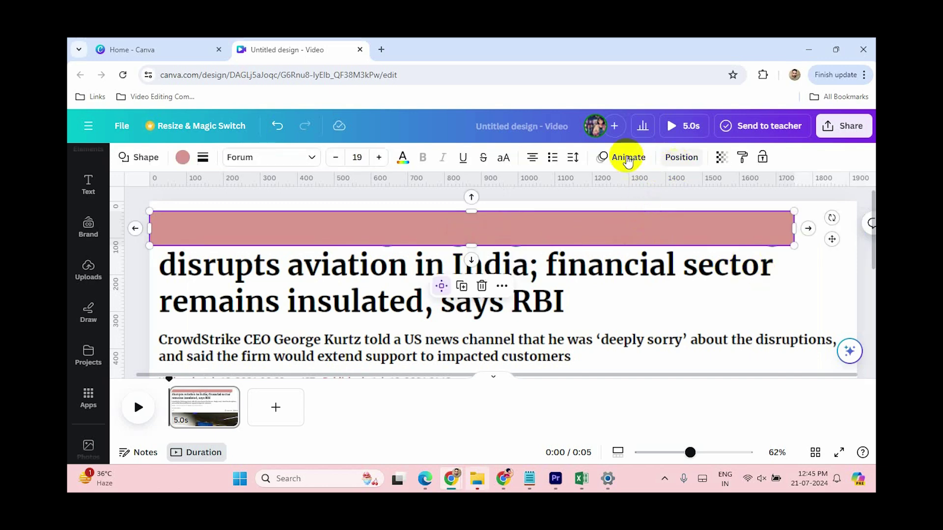
# - Recolour the bar bright yellow #FFFC00 and stretch it over the whole line
pyautogui.click(183, 157)
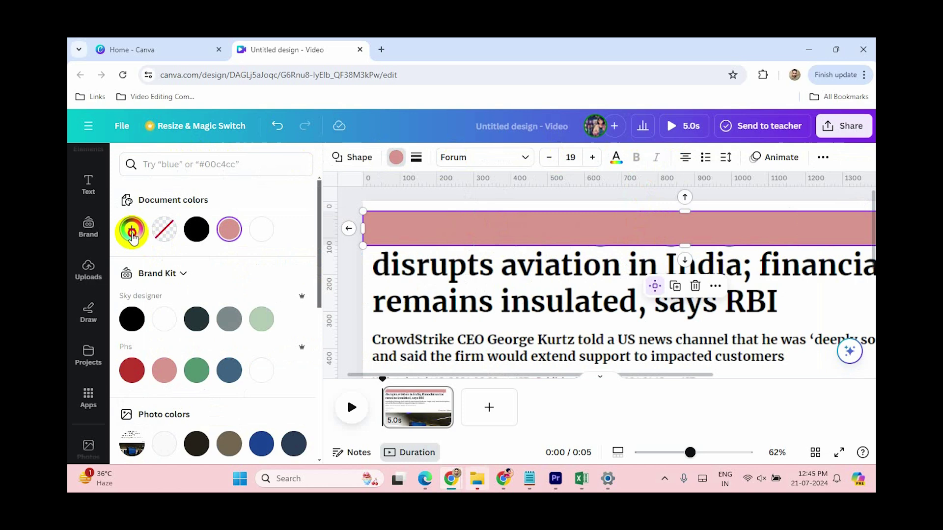
pyautogui.click(132, 230)
pyautogui.click(158, 359)
pyautogui.moveTo(225, 333); pyautogui.dragTo(330, 243)
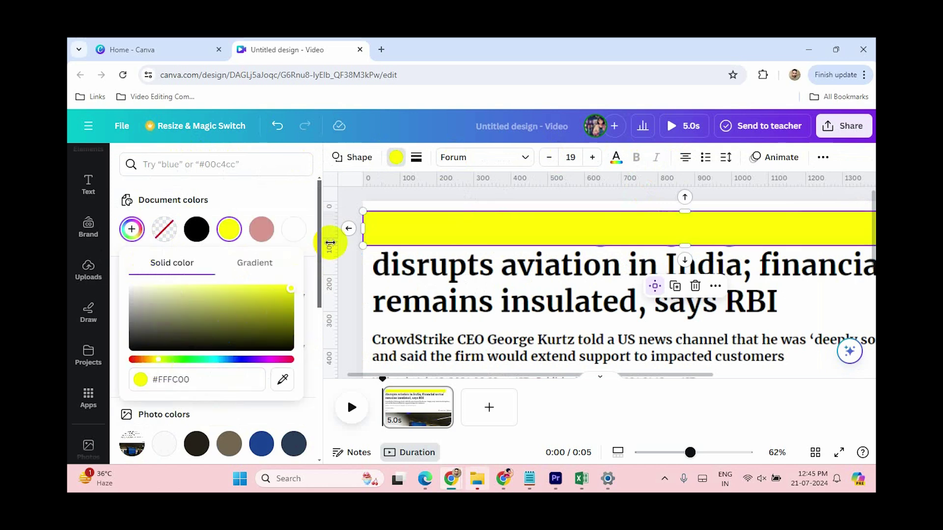
pyautogui.click(568, 258)
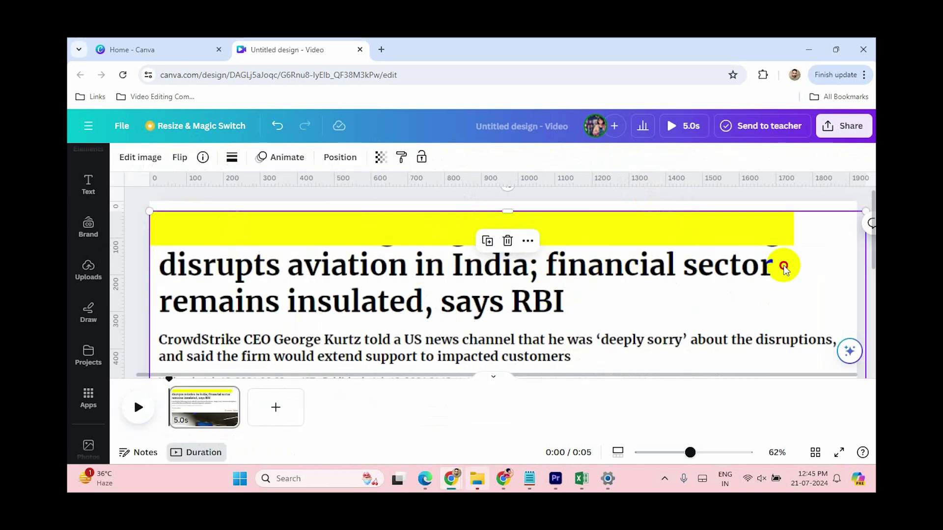
pyautogui.click(543, 236)
pyautogui.moveTo(476, 244); pyautogui.dragTo(476, 247)
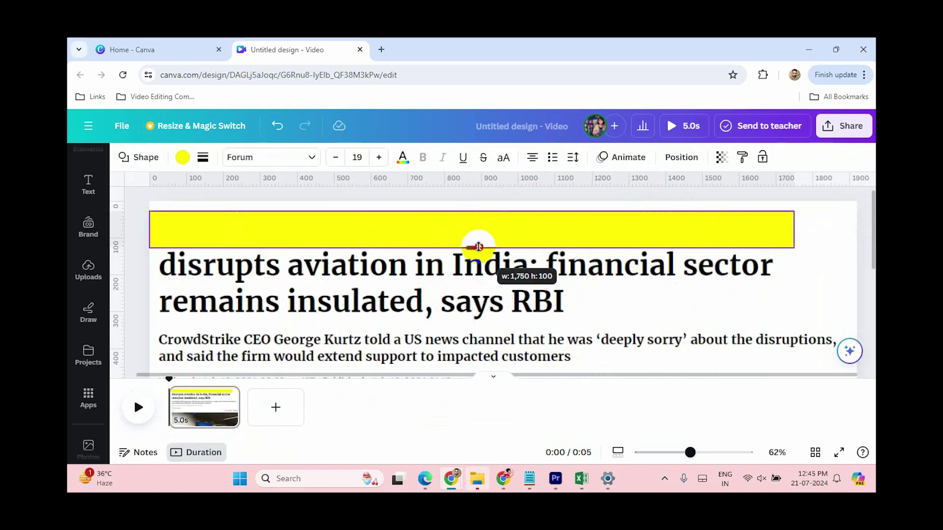
# - Trim the top yellow bar's left edge and delete a stray copy below it
pyautogui.click(415, 273)
pyautogui.click(435, 241)
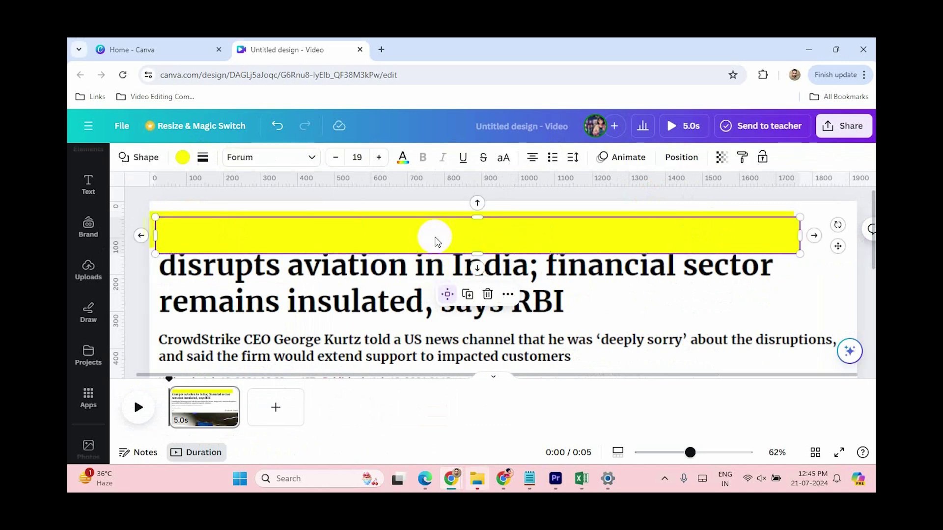
pyautogui.moveTo(436, 242); pyautogui.dragTo(411, 284)
pyautogui.click(253, 217)
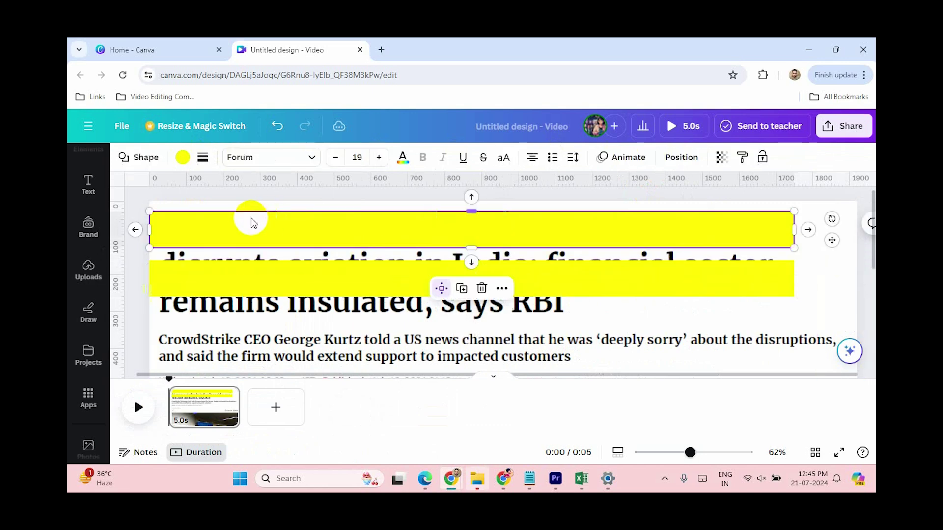
pyautogui.moveTo(150, 230); pyautogui.dragTo(153, 229)
pyautogui.click(182, 269)
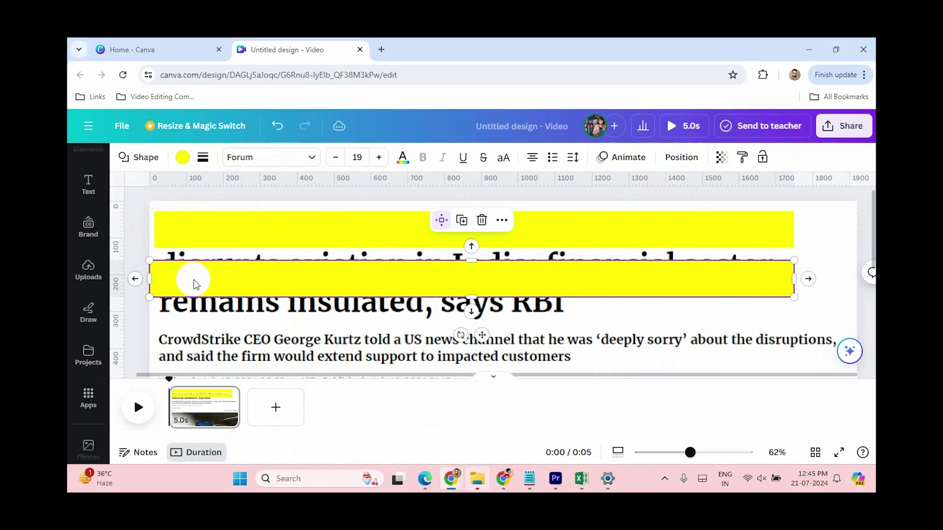
pyautogui.press('Delete')
pyautogui.click(282, 242)
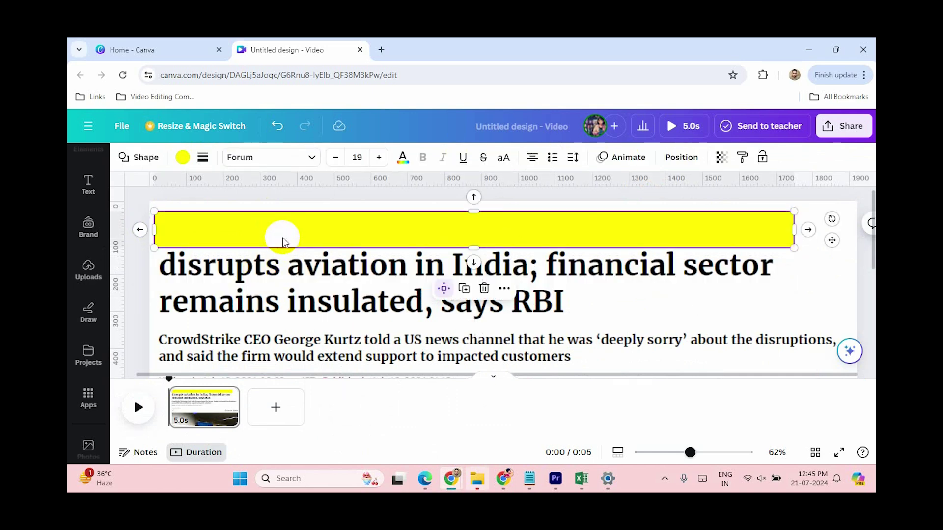
# - Duplicate the yellow bar onto the lower headline lines, shortening the third to its line
pyautogui.hotkey('ctrl', 'd')
pyautogui.moveTo(320, 239); pyautogui.dragTo(350, 267)
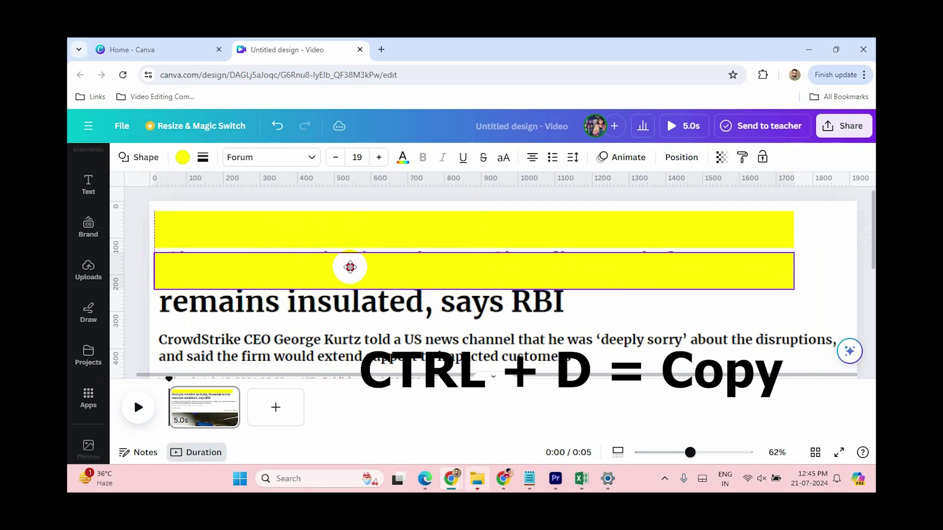
pyautogui.moveTo(350, 267); pyautogui.dragTo(350, 265)
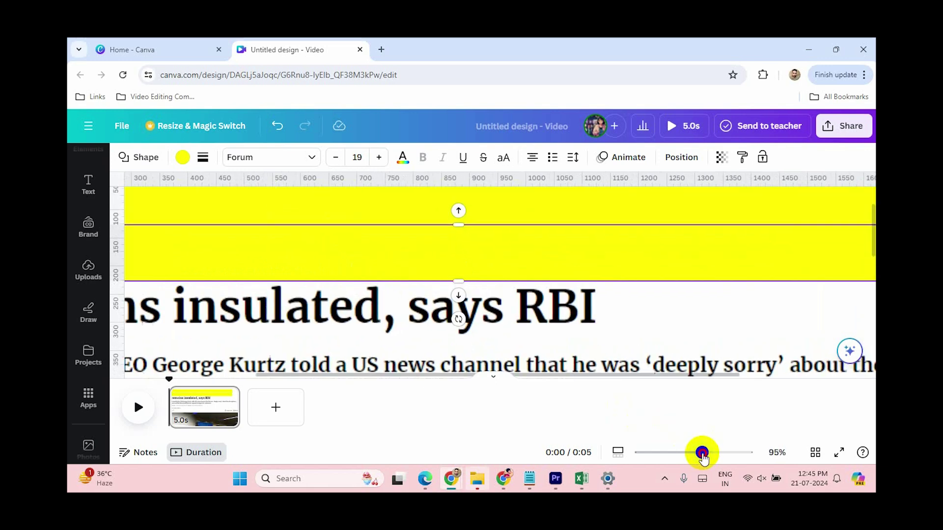
pyautogui.moveTo(697, 455); pyautogui.dragTo(702, 452)
pyautogui.moveTo(468, 228); pyautogui.dragTo(470, 229)
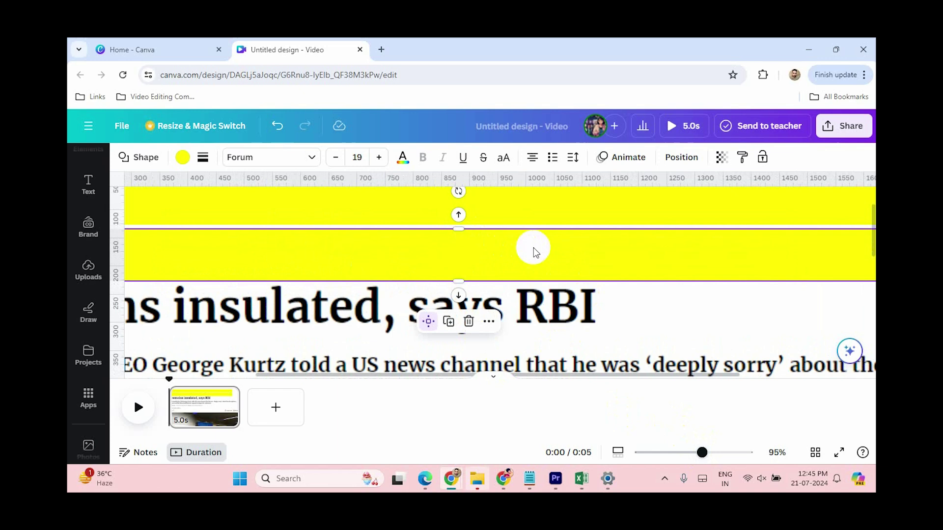
pyautogui.moveTo(548, 257); pyautogui.dragTo(484, 307)
pyautogui.scroll(-2, 523, 347)
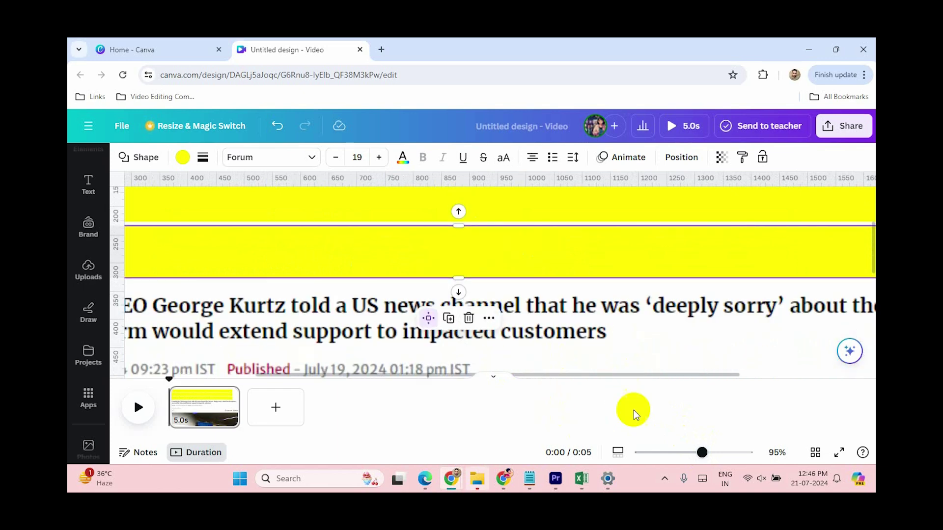
pyautogui.moveTo(703, 452); pyautogui.dragTo(683, 453)
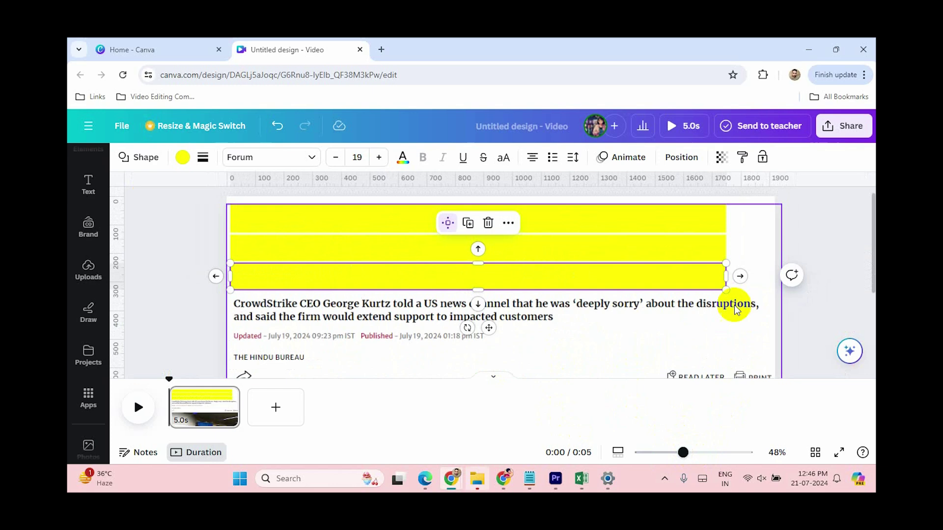
pyautogui.moveTo(726, 276); pyautogui.dragTo(551, 276)
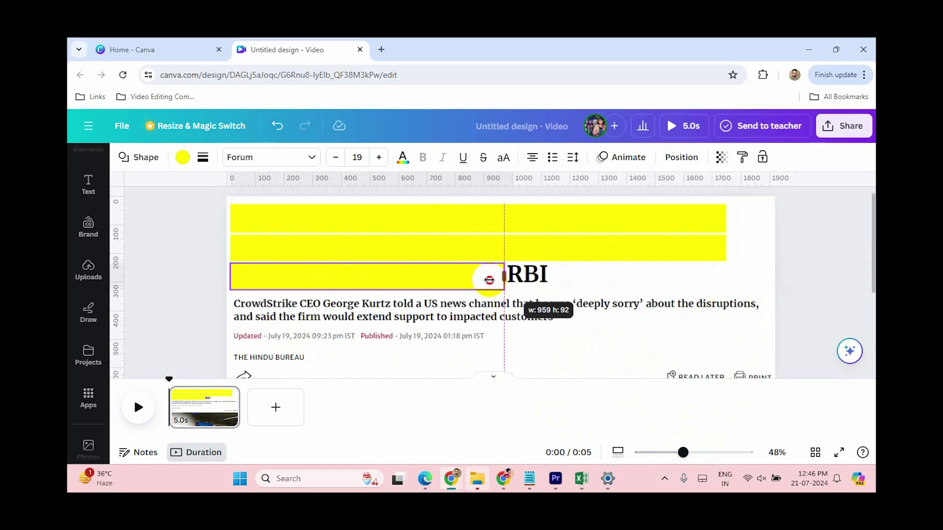
pyautogui.click(630, 277)
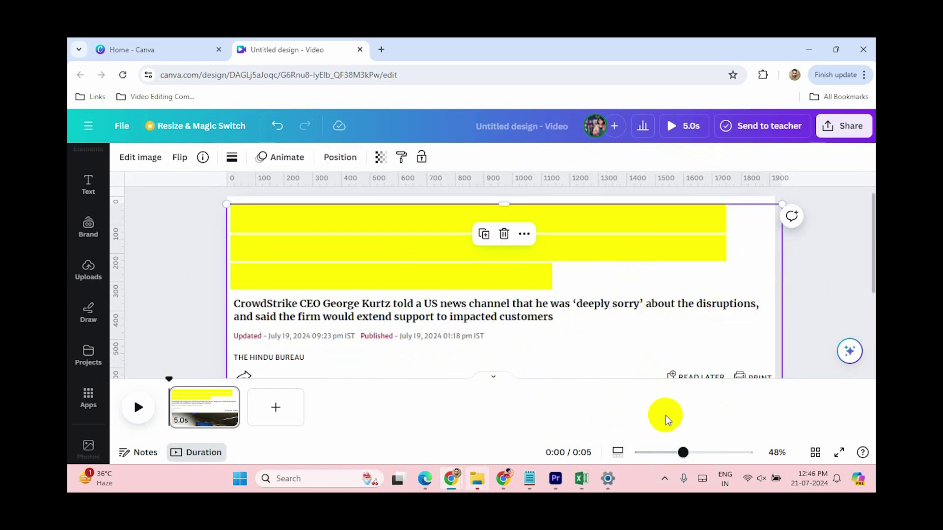
pyautogui.moveTo(683, 452); pyautogui.dragTo(672, 452)
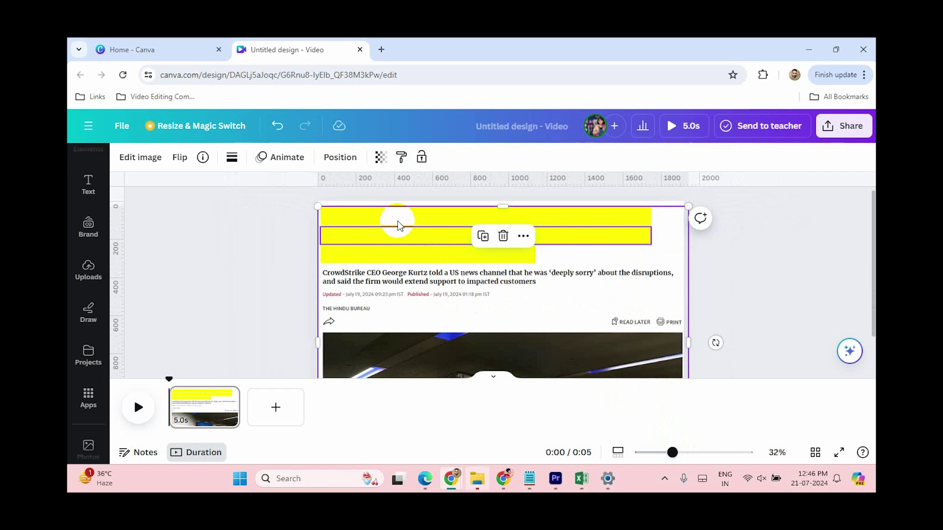
# - Give the top yellow bar a Wipe entrance animation at minimum speed
pyautogui.click(387, 218)
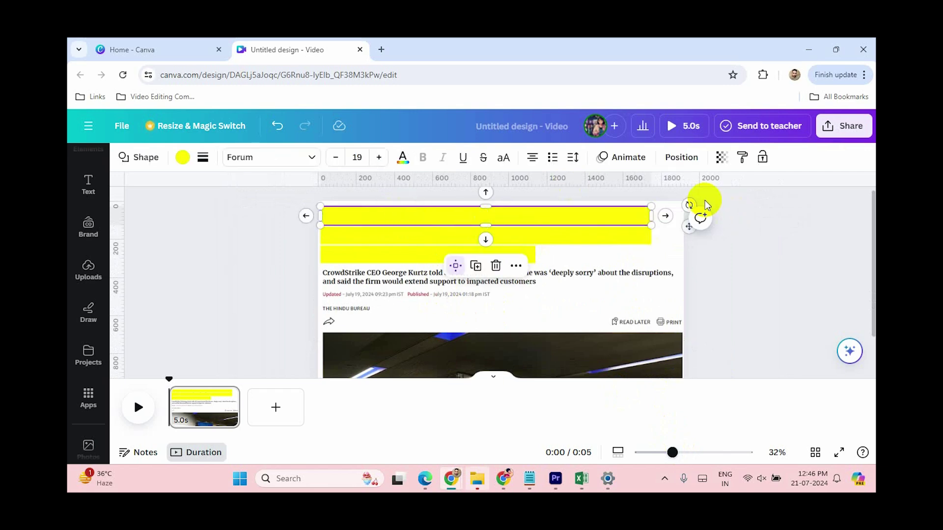
pyautogui.click(617, 159)
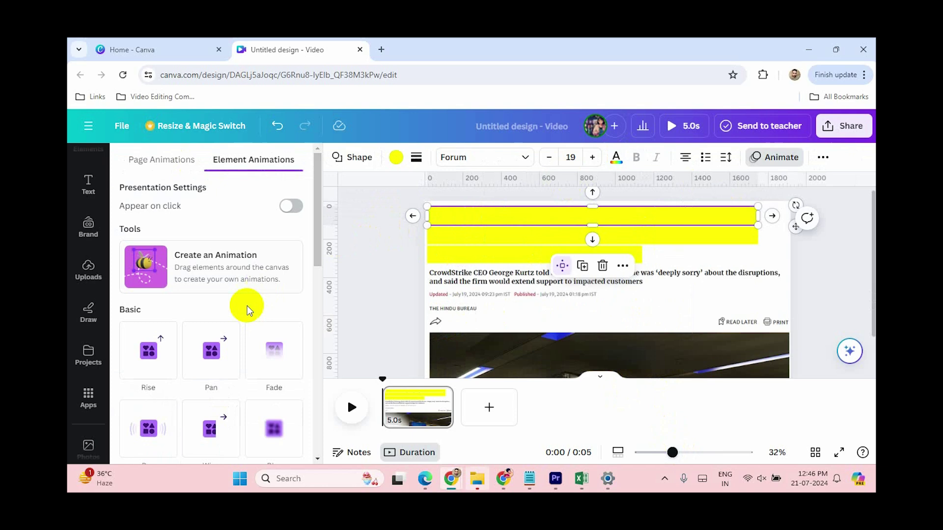
pyautogui.scroll(-3, 233, 296)
pyautogui.click(211, 250)
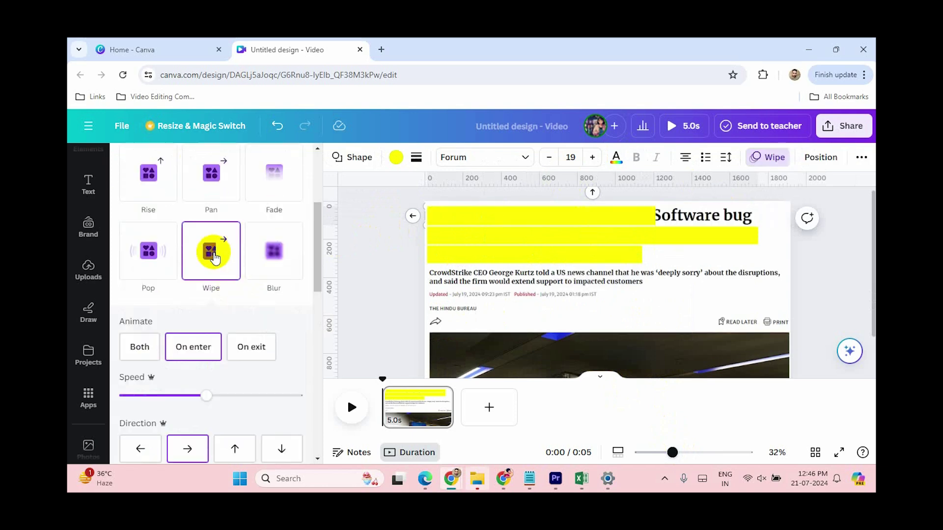
pyautogui.scroll(-2, 257, 327)
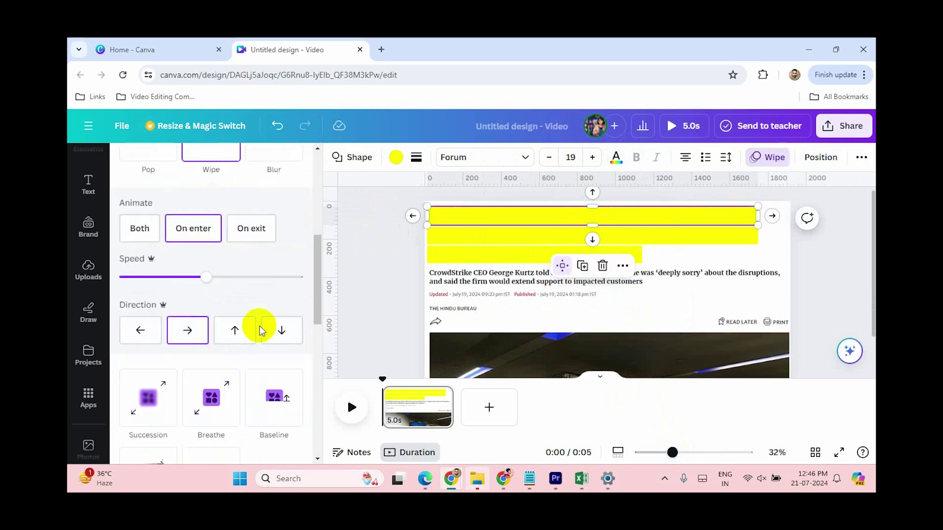
pyautogui.scroll(-2, 231, 344)
pyautogui.scroll(3, 231, 345)
pyautogui.scroll(1, 230, 339)
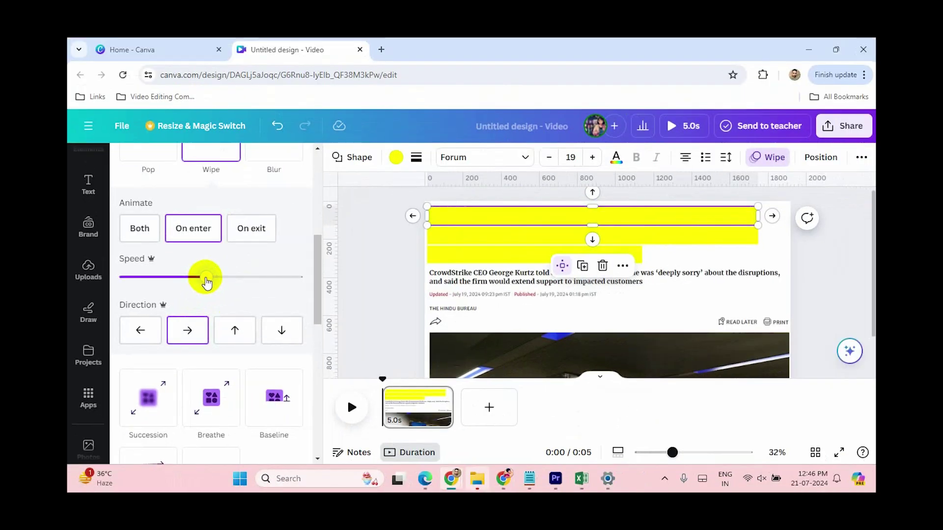
pyautogui.moveTo(171, 284); pyautogui.dragTo(129, 281)
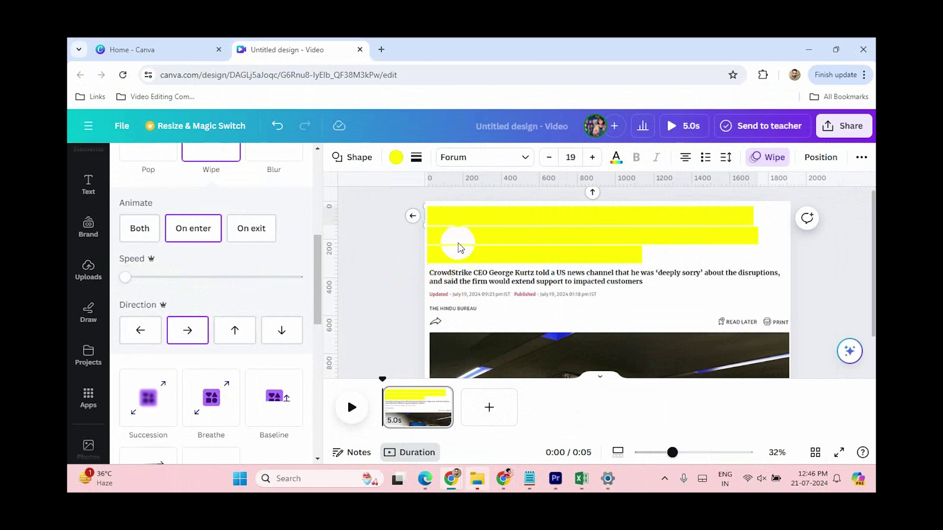
pyautogui.click(480, 240)
# - Apply the same slowest Wipe entrance to the second and third bars
pyautogui.click(520, 239)
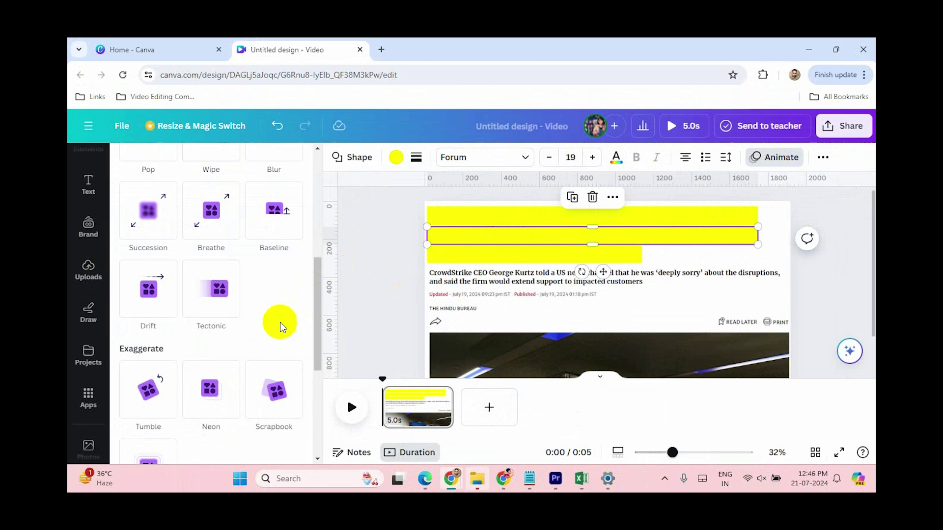
pyautogui.moveTo(326, 290); pyautogui.dragTo(255, 256)
pyautogui.click(211, 250)
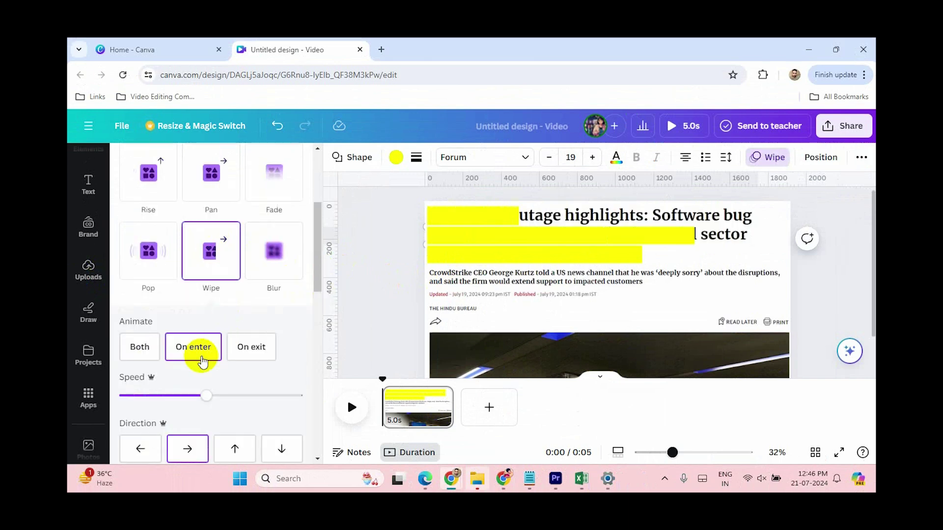
pyautogui.moveTo(200, 392); pyautogui.dragTo(69, 407)
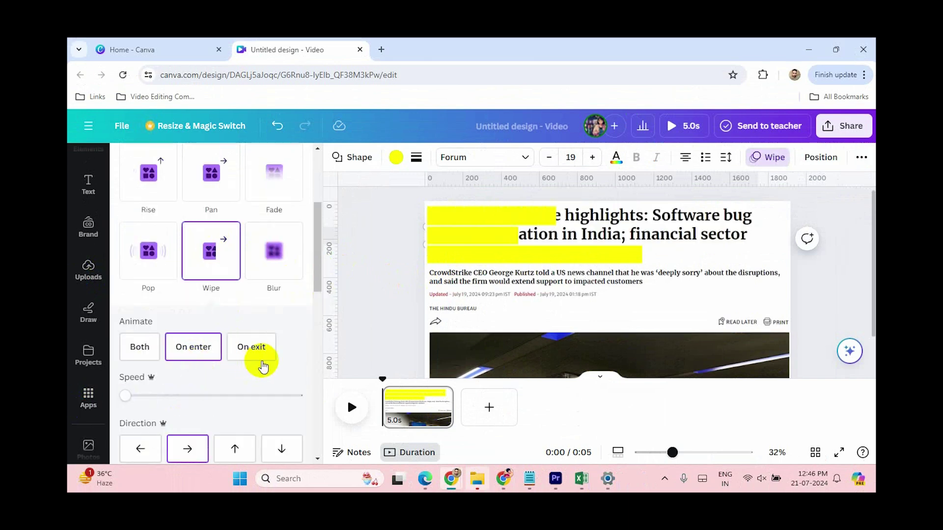
pyautogui.click(211, 251)
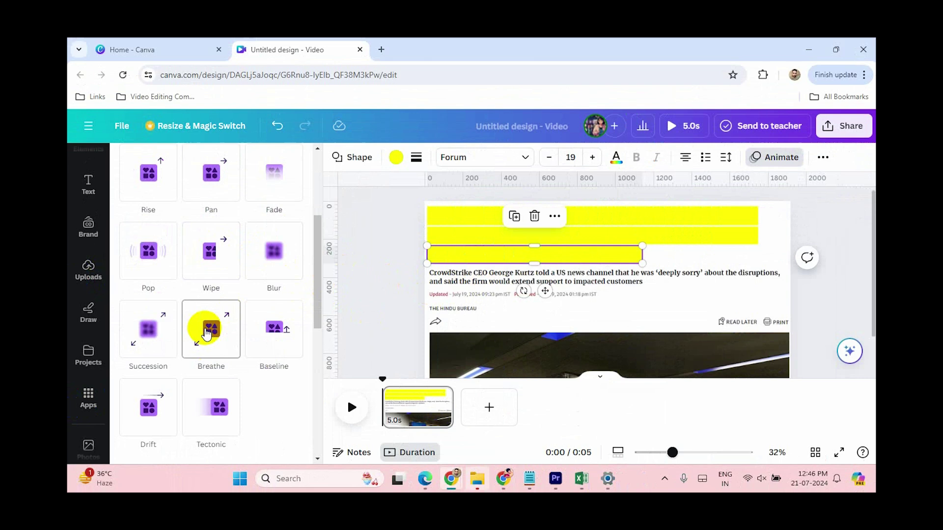
pyautogui.scroll(-2, 204, 326)
pyautogui.scroll(2, 232, 351)
pyautogui.click(224, 253)
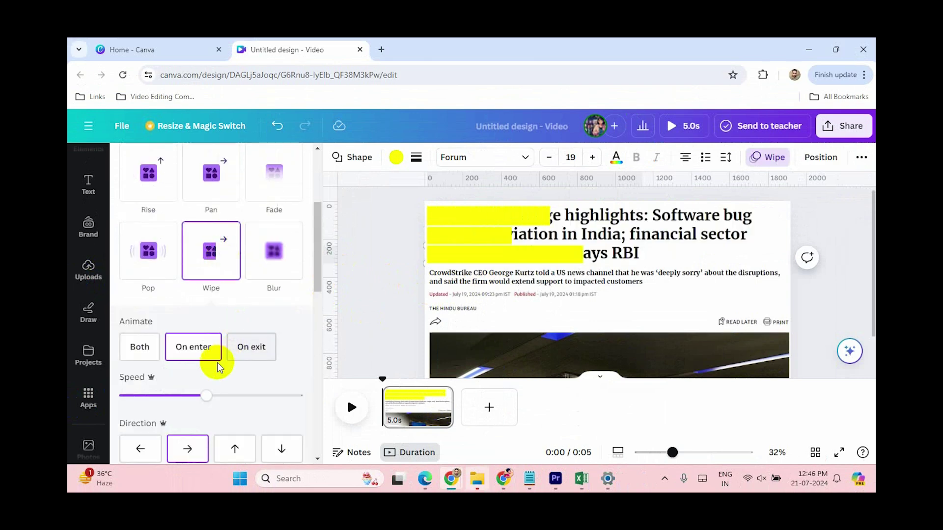
pyautogui.moveTo(209, 395); pyautogui.dragTo(69, 402)
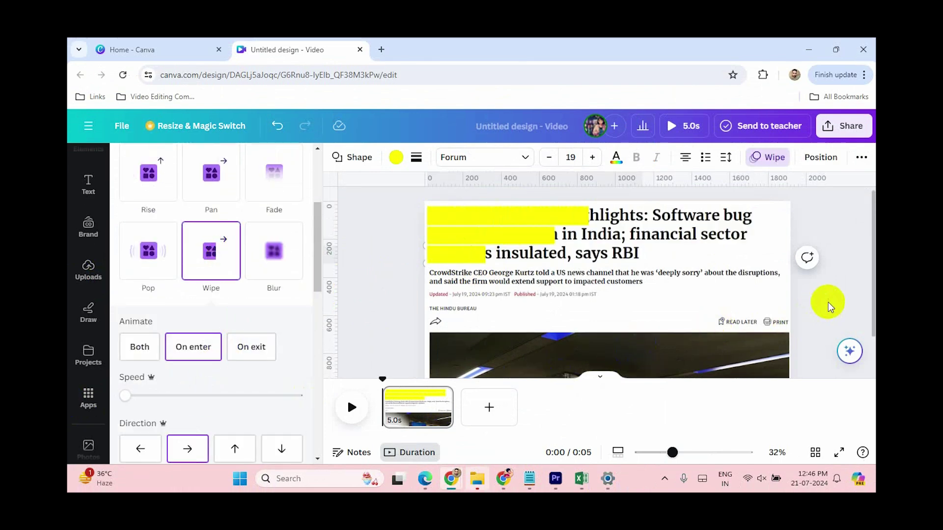
pyautogui.press('Escape')
pyautogui.click(138, 408)
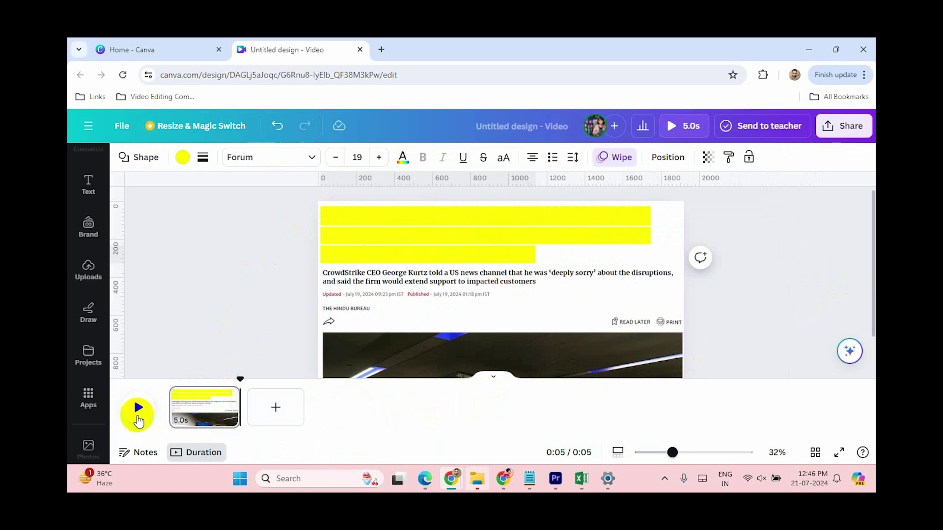
pyautogui.click(137, 414)
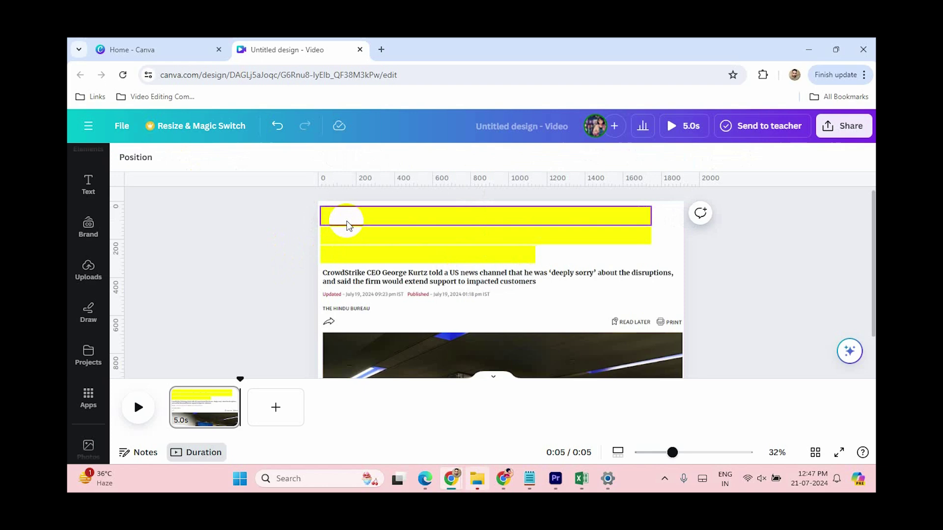
pyautogui.click(349, 222)
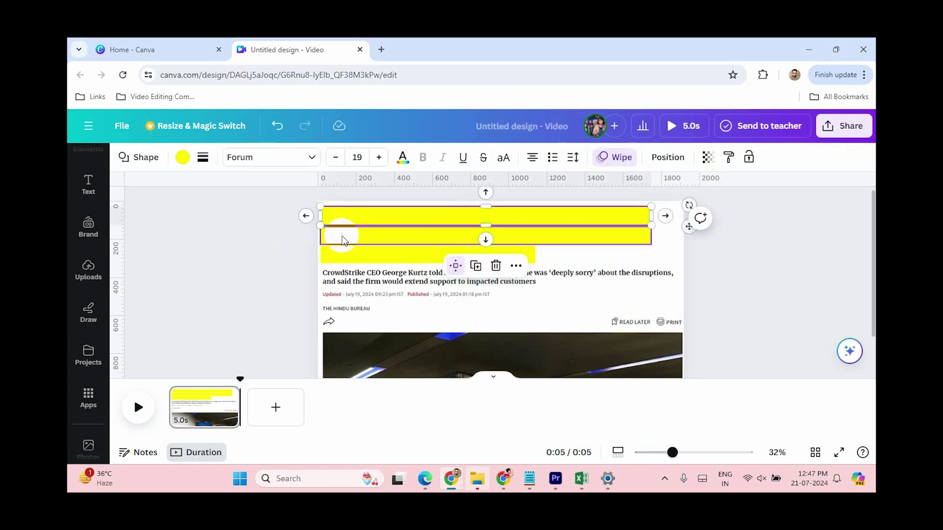
# - Show the top yellow bar's timing in the timeline
pyautogui.click(249, 339)
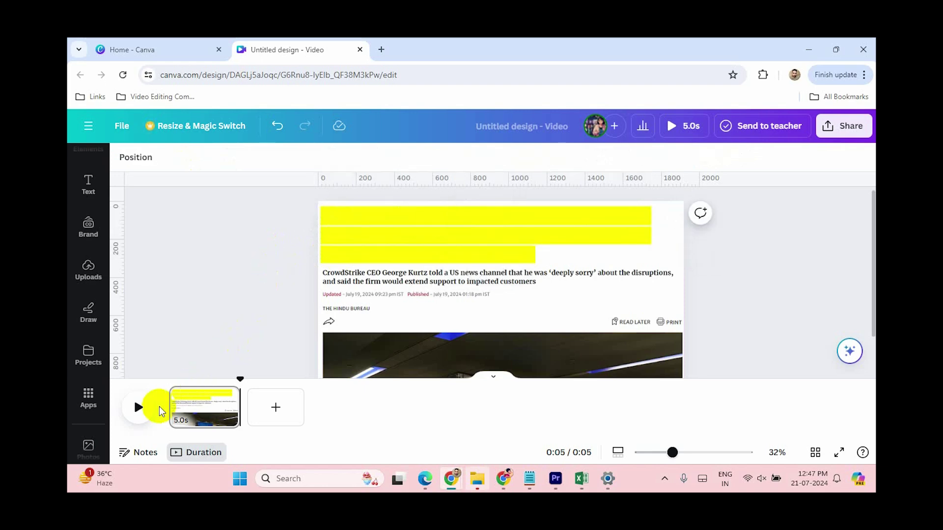
pyautogui.moveTo(667, 460); pyautogui.dragTo(662, 454)
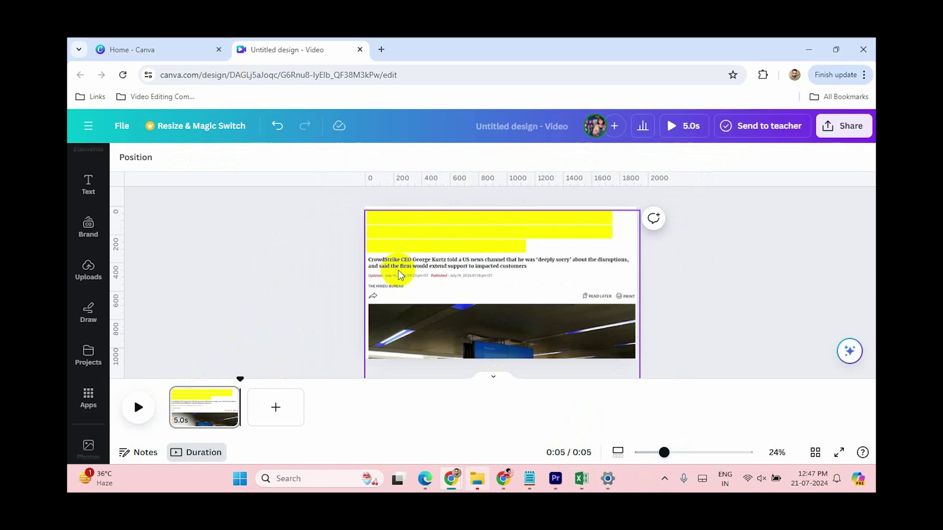
pyautogui.click(413, 214)
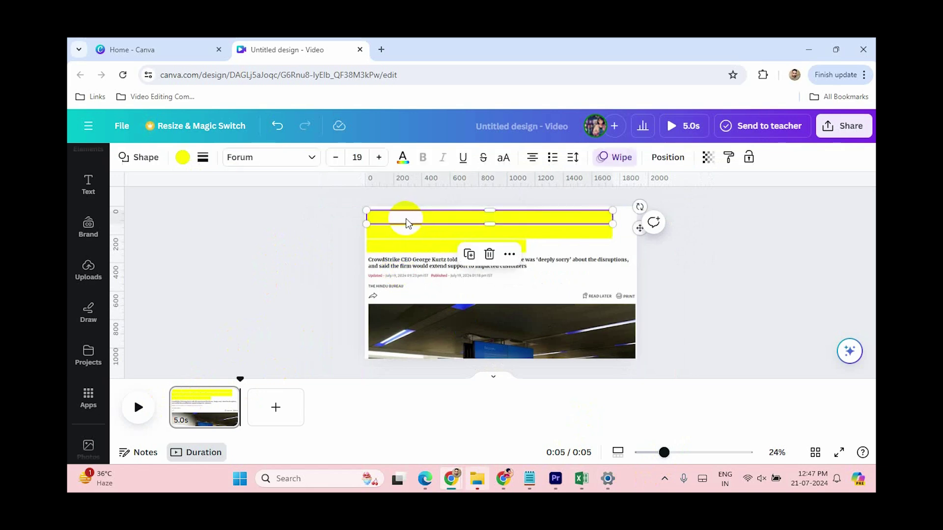
pyautogui.rightClick(405, 223)
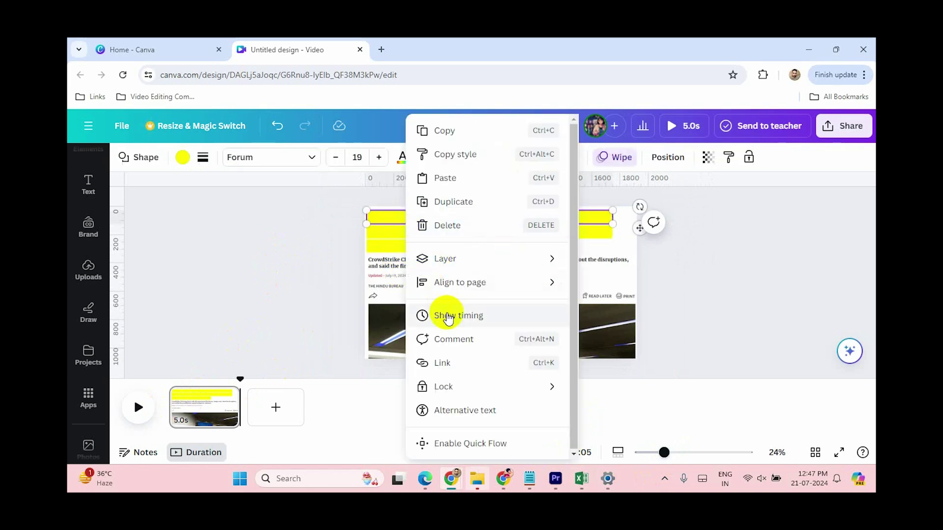
pyautogui.click(427, 316)
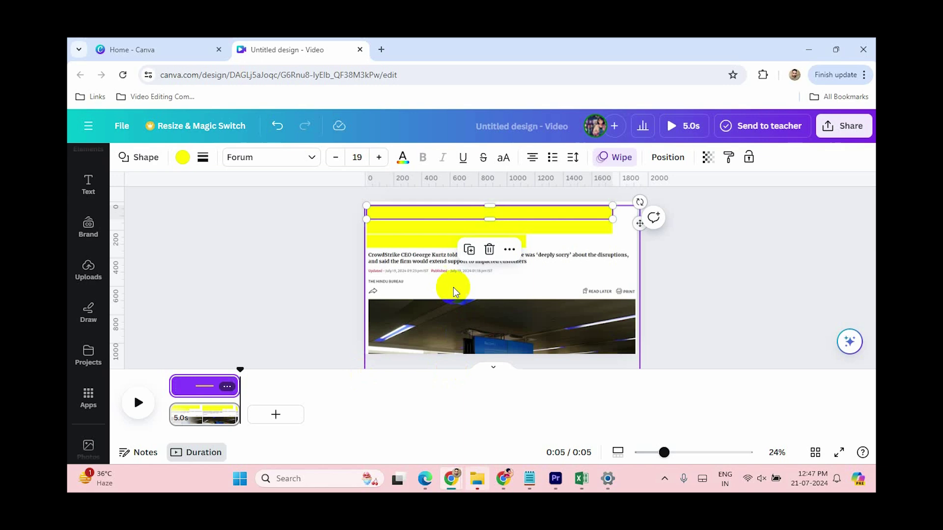
# - Select the middle yellow bar and return the playhead to the start
pyautogui.click(411, 233)
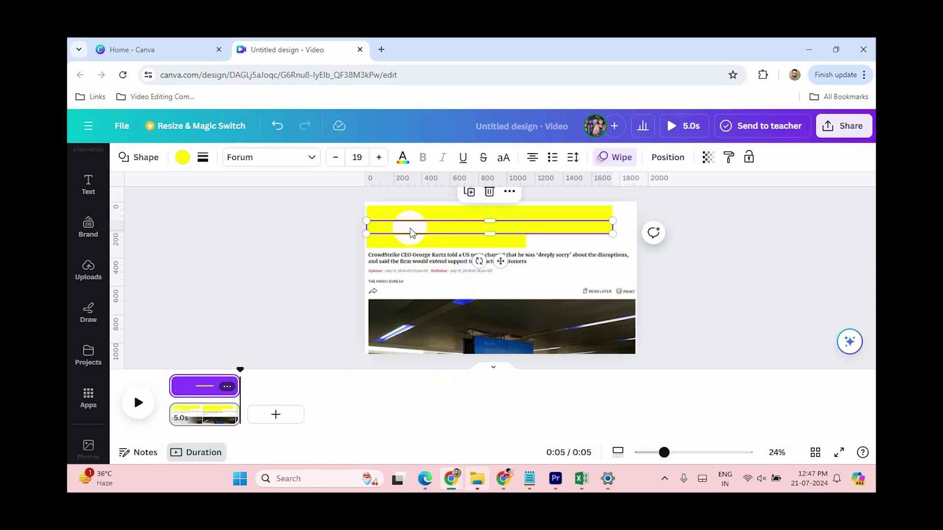
pyautogui.rightClick(411, 232)
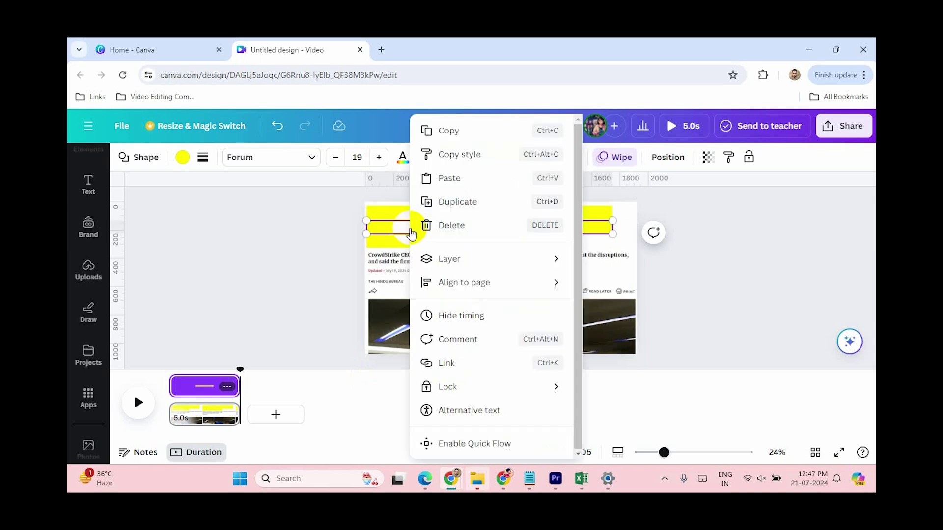
pyautogui.click(387, 237)
pyautogui.click(165, 391)
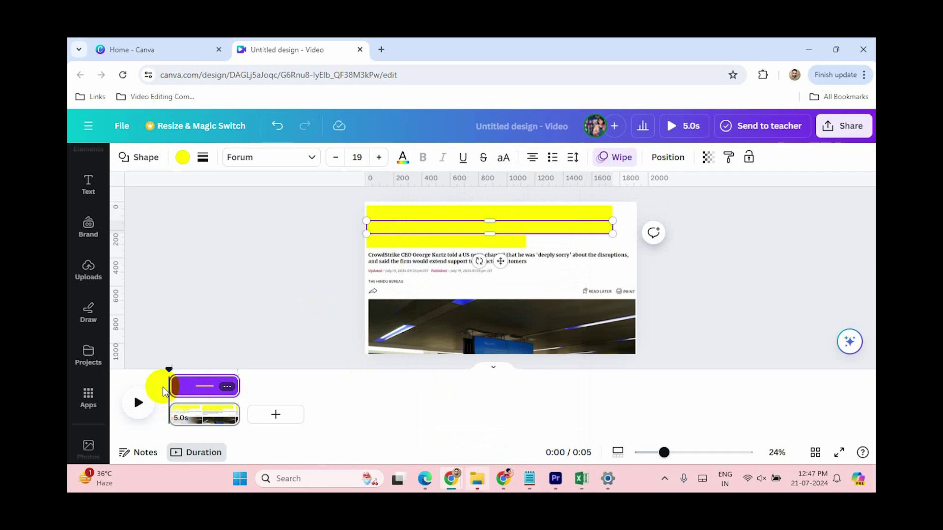
pyautogui.click(820, 407)
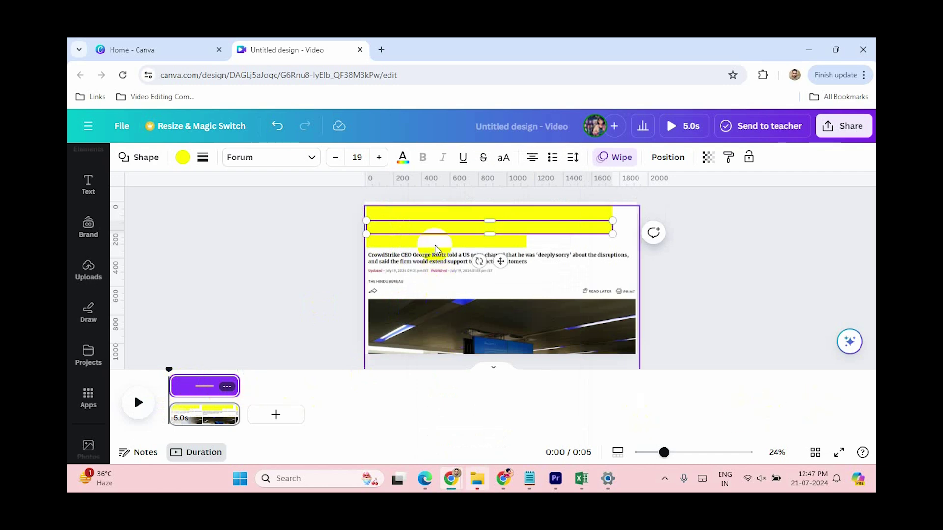
pyautogui.rightClick(430, 224)
pyautogui.click(387, 274)
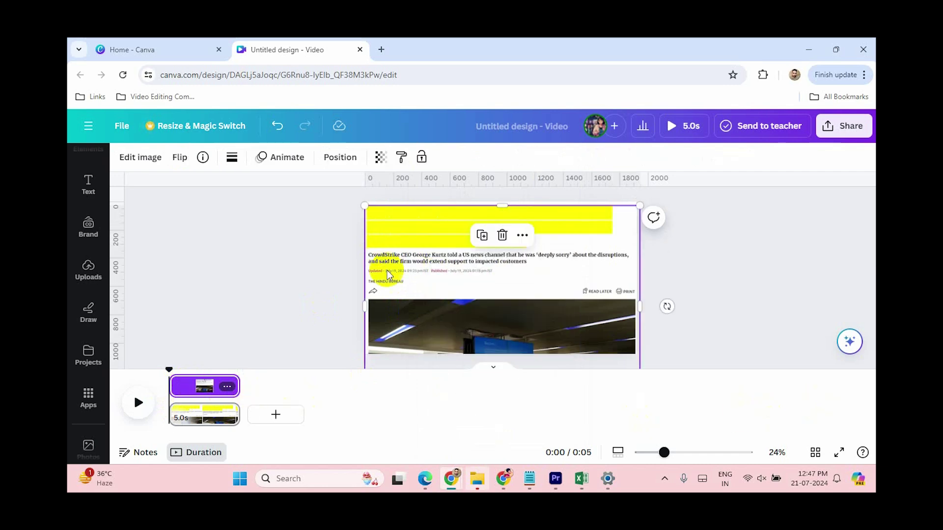
# - Hide, then re-show the middle bar's timing track and select it in the timeline
pyautogui.click(391, 229)
pyautogui.rightClick(393, 233)
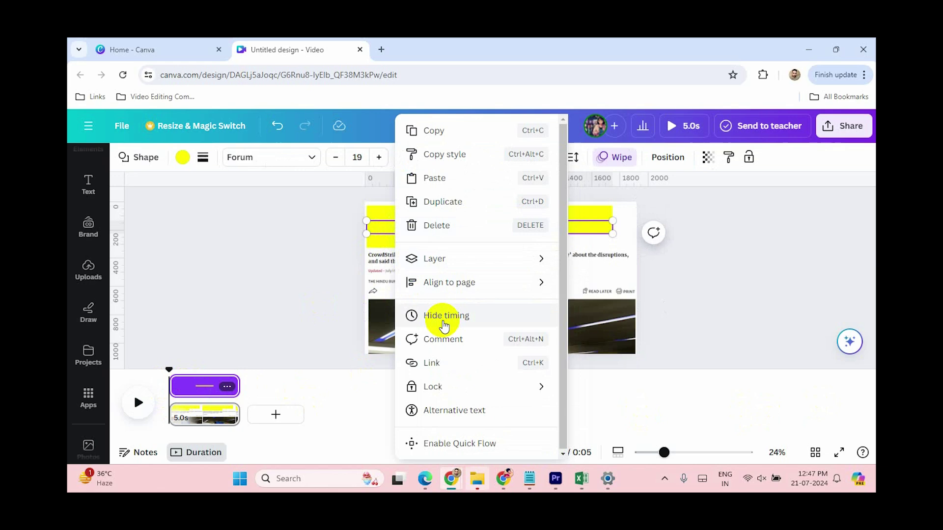
pyautogui.click(444, 320)
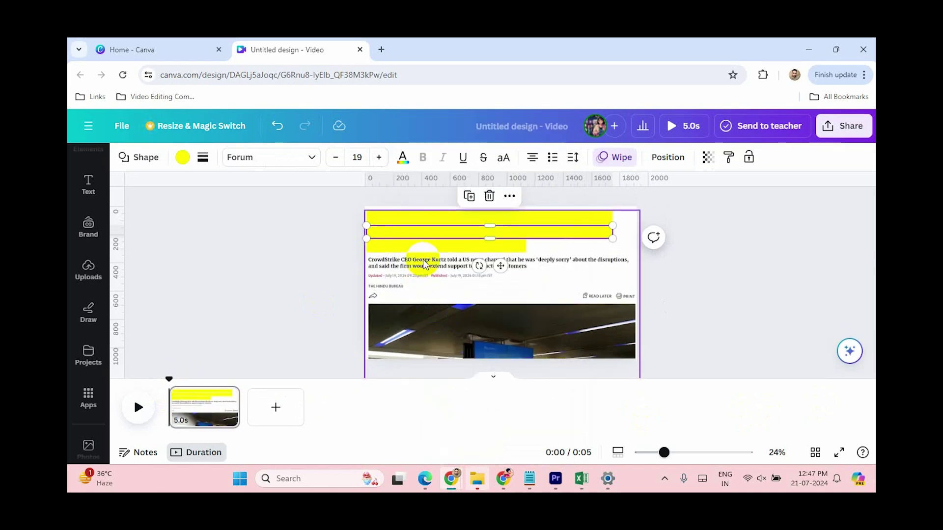
pyautogui.rightClick(421, 234)
pyautogui.click(466, 316)
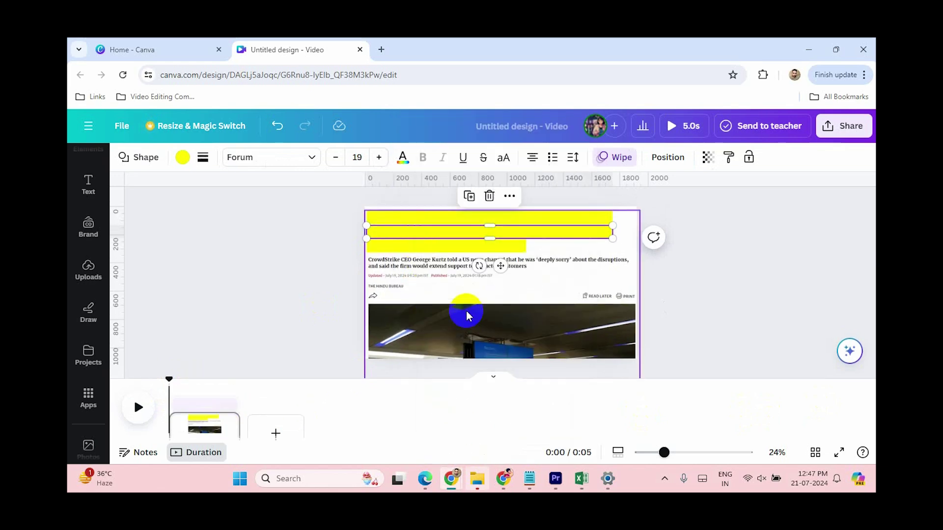
pyautogui.click(185, 382)
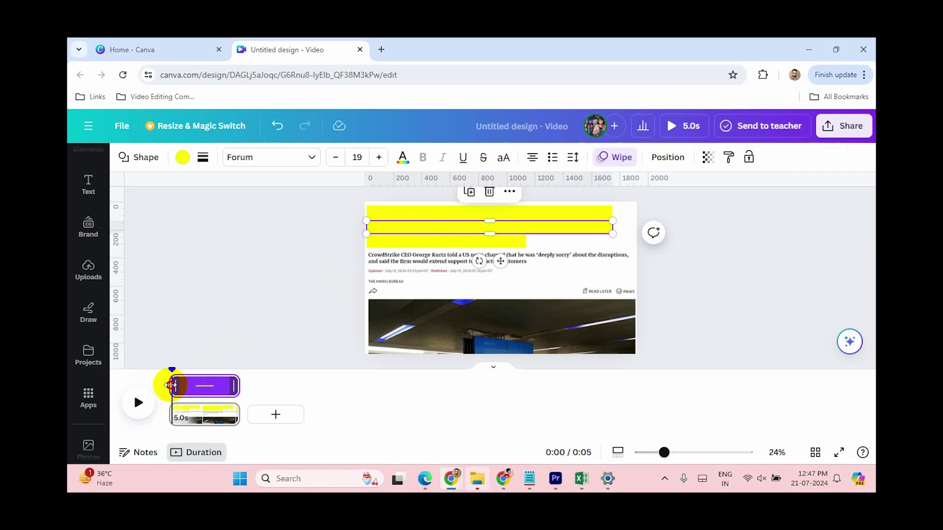
# - Delay the selected bar's animation start and preview the headline wipe
pyautogui.moveTo(171, 385); pyautogui.dragTo(185, 385)
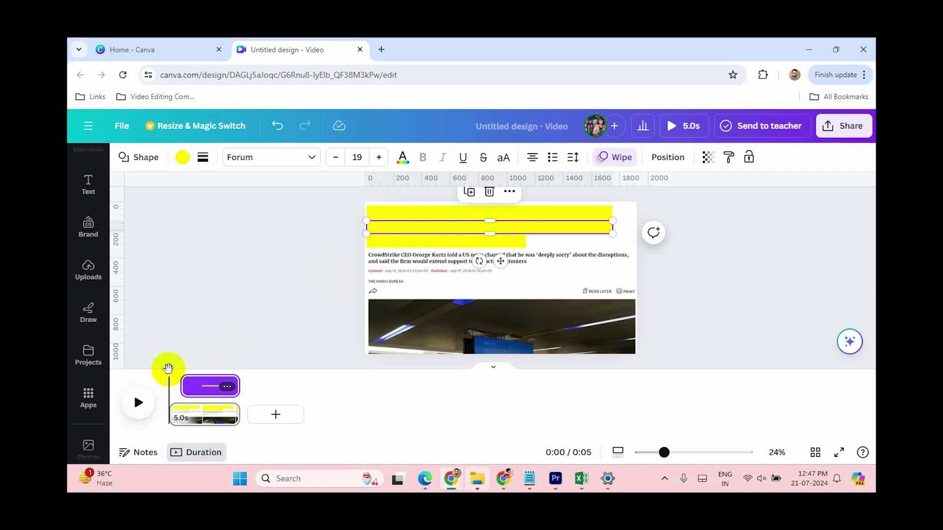
pyautogui.click(167, 388)
pyautogui.click(139, 404)
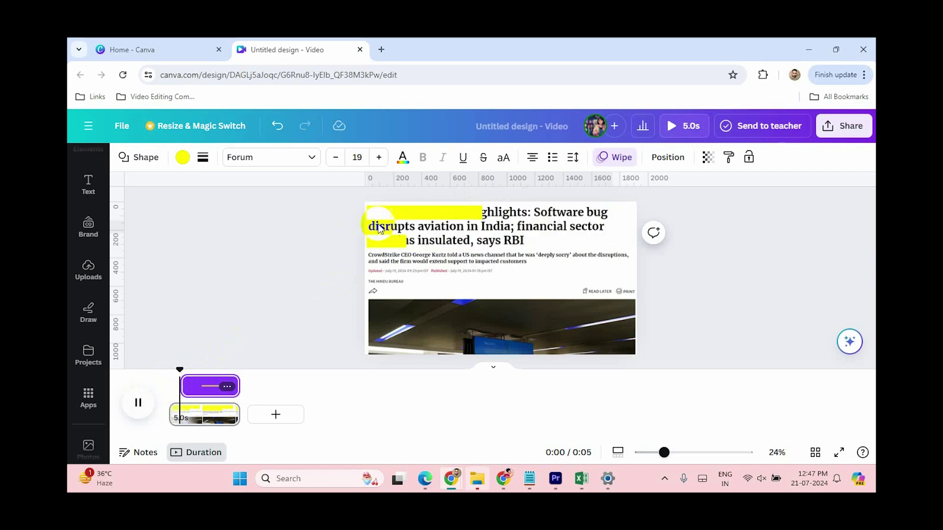
pyautogui.click(179, 383)
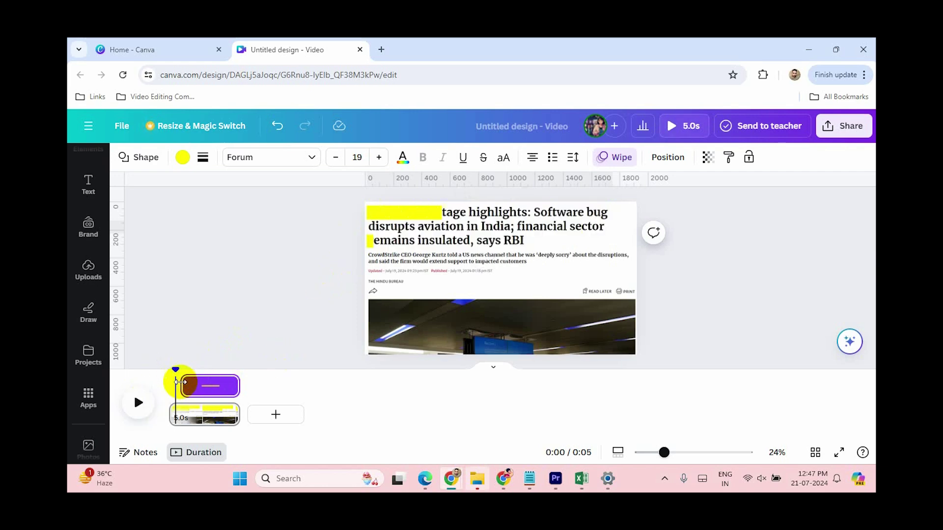
# - Delay another highlight bar's start and scrub the playhead to check the staggered wipes
pyautogui.click(437, 229)
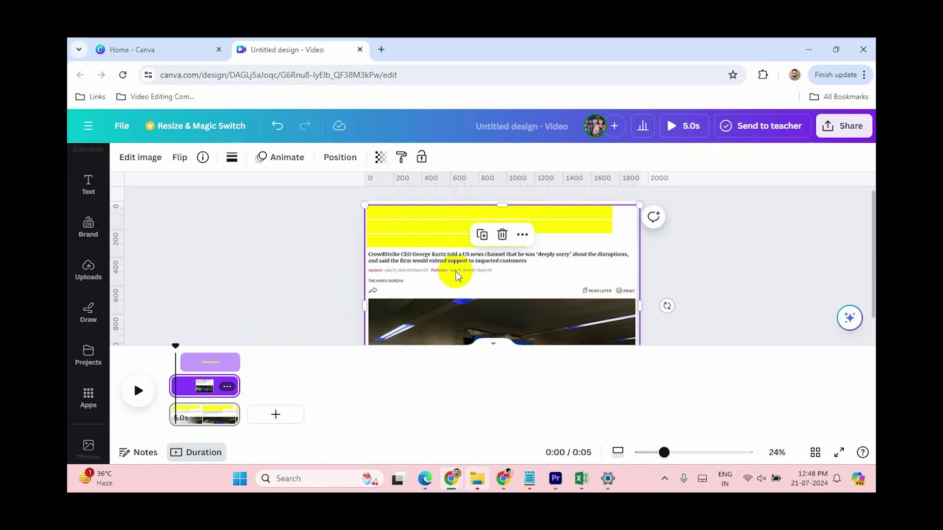
pyautogui.click(424, 243)
pyautogui.moveTo(157, 362)
pyautogui.mouseDown()
pyautogui.moveTo(205, 360)
pyautogui.moveTo(191, 385)
pyautogui.mouseUp()
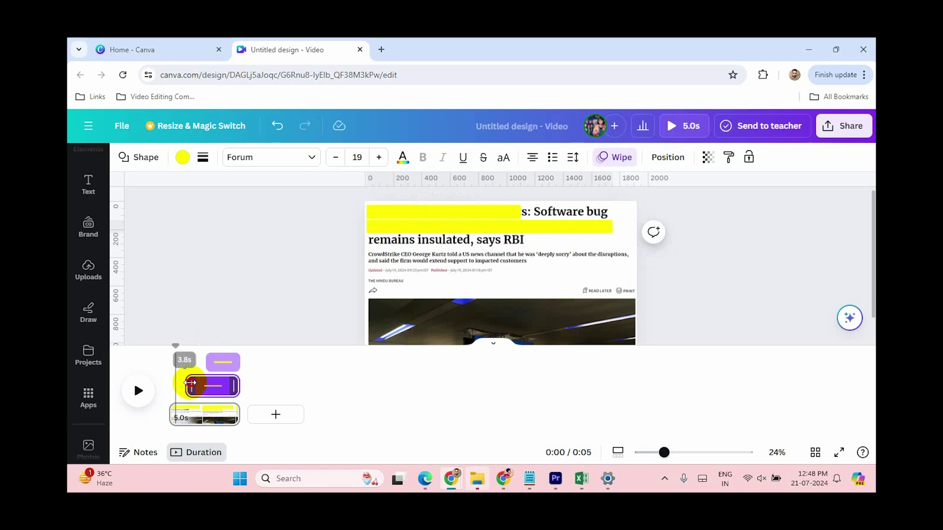
pyautogui.click(431, 214)
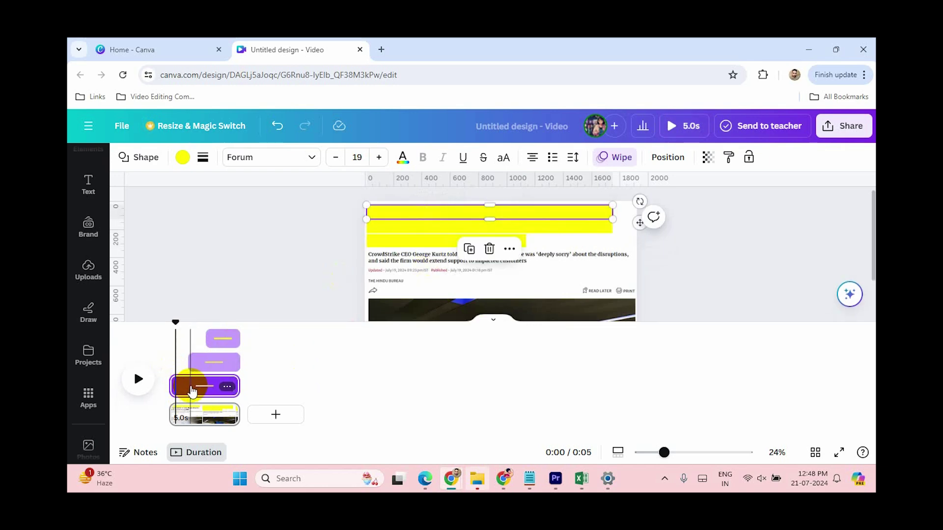
pyautogui.moveTo(175, 323); pyautogui.dragTo(187, 332)
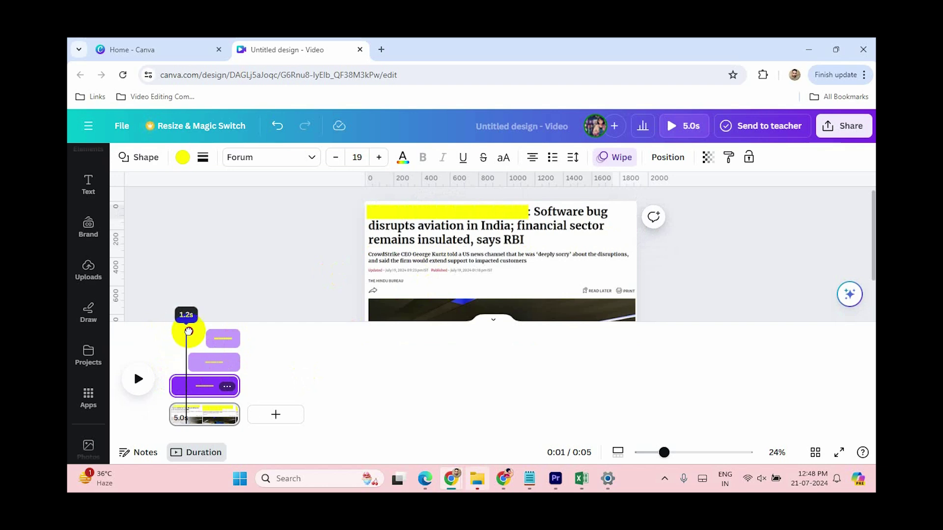
pyautogui.moveTo(187, 331); pyautogui.dragTo(232, 337)
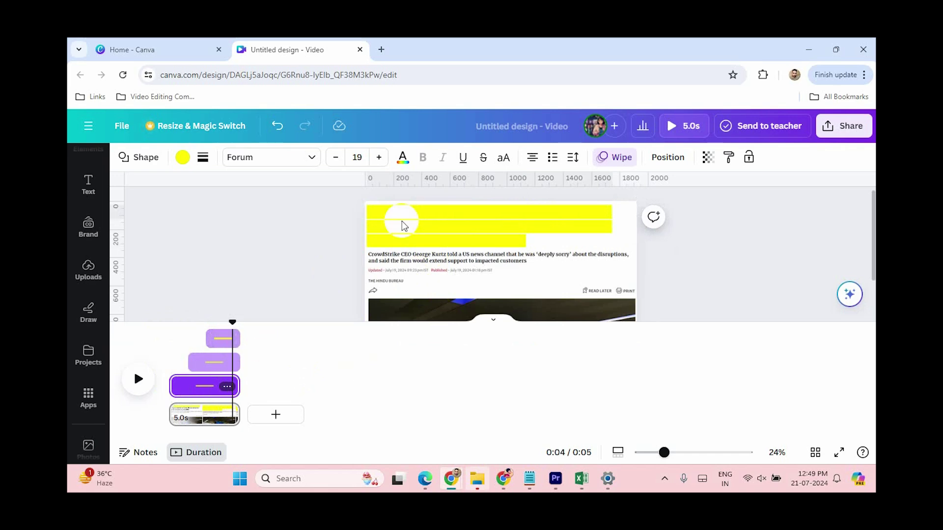
# - Lower the top yellow bar's transparency so the headline shows through
pyautogui.click(420, 218)
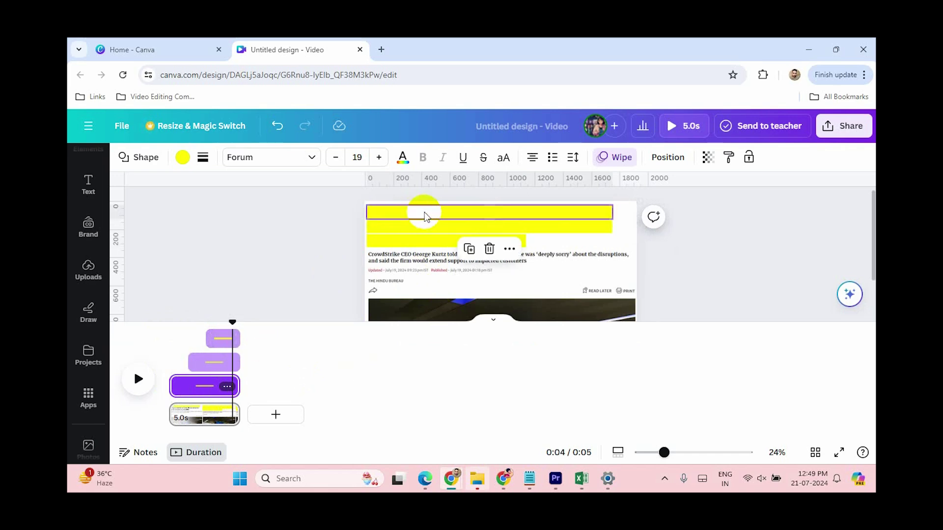
pyautogui.click(381, 219)
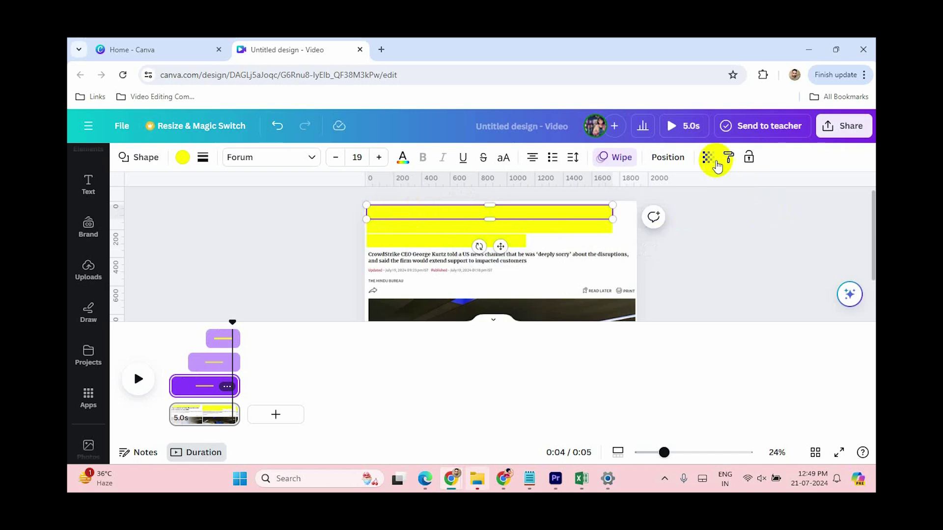
pyautogui.click(707, 157)
pyautogui.moveTo(665, 211); pyautogui.dragTo(618, 214)
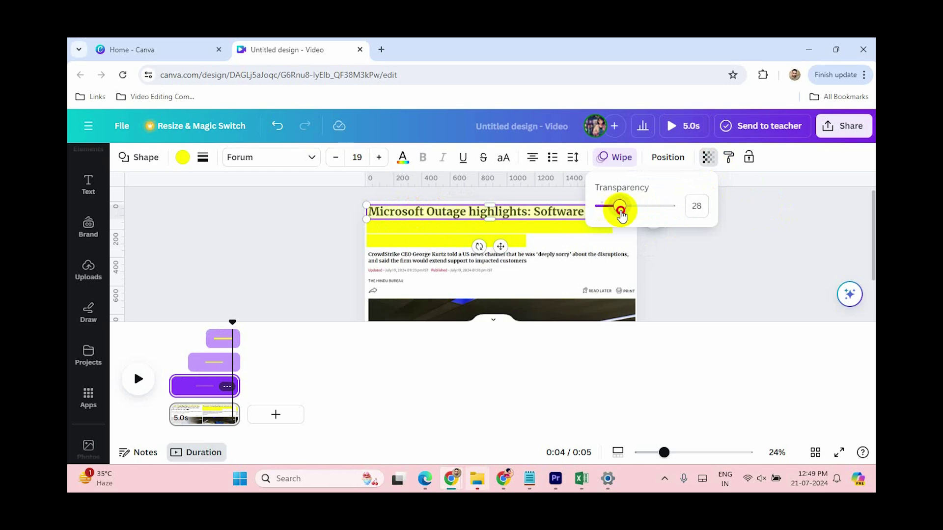
pyautogui.click(695, 206)
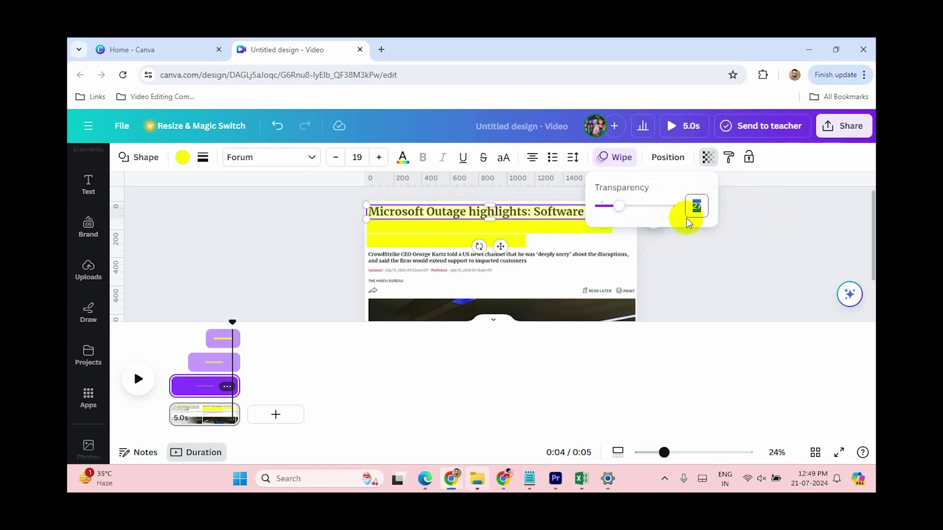
# - Lower the second and third bars' transparency to match, then deselect everything
pyautogui.click(502, 230)
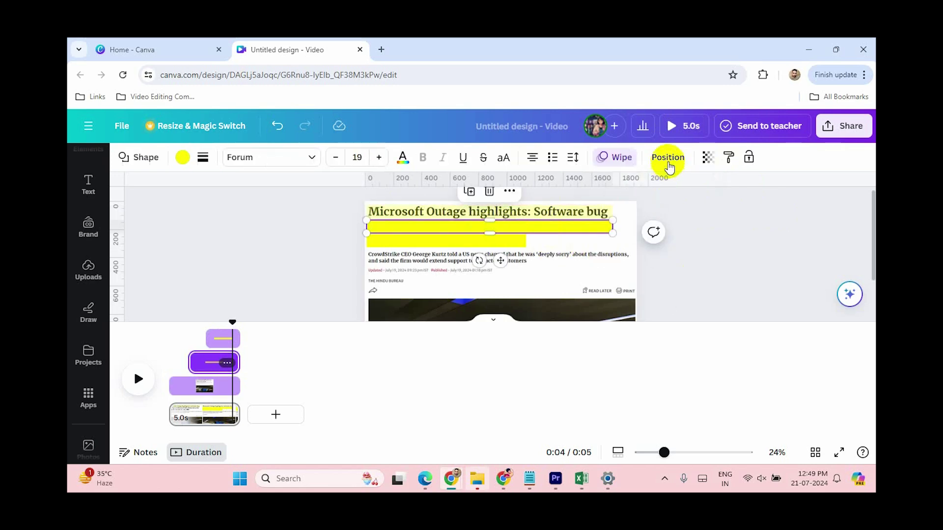
pyautogui.click(707, 157)
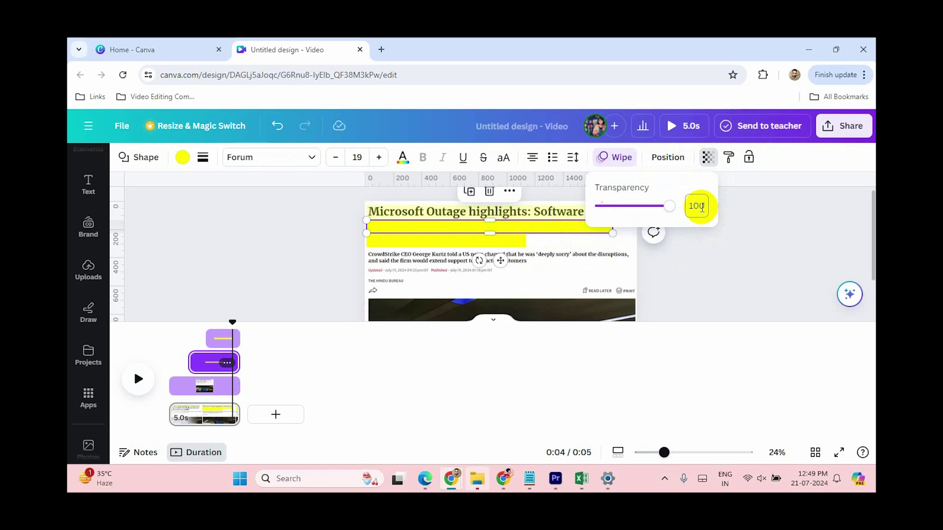
pyautogui.write('0')
pyautogui.press('Return')
pyautogui.click(514, 243)
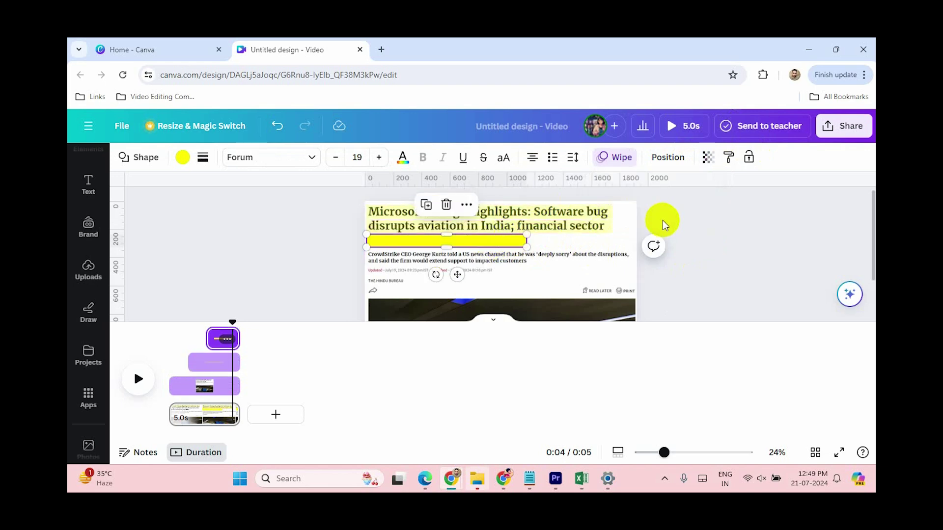
pyautogui.click(708, 157)
pyautogui.doubleClick(696, 206)
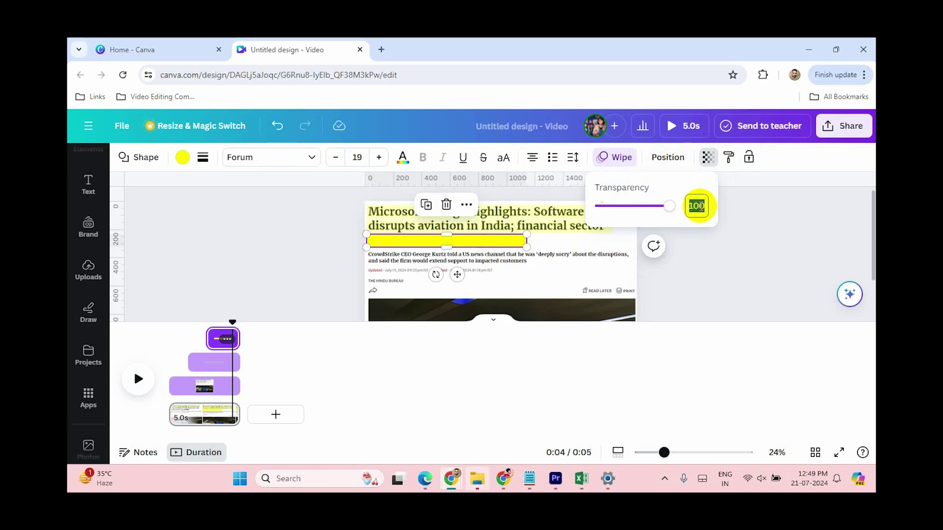
pyautogui.write('0')
pyautogui.press('Return')
pyautogui.click(588, 296)
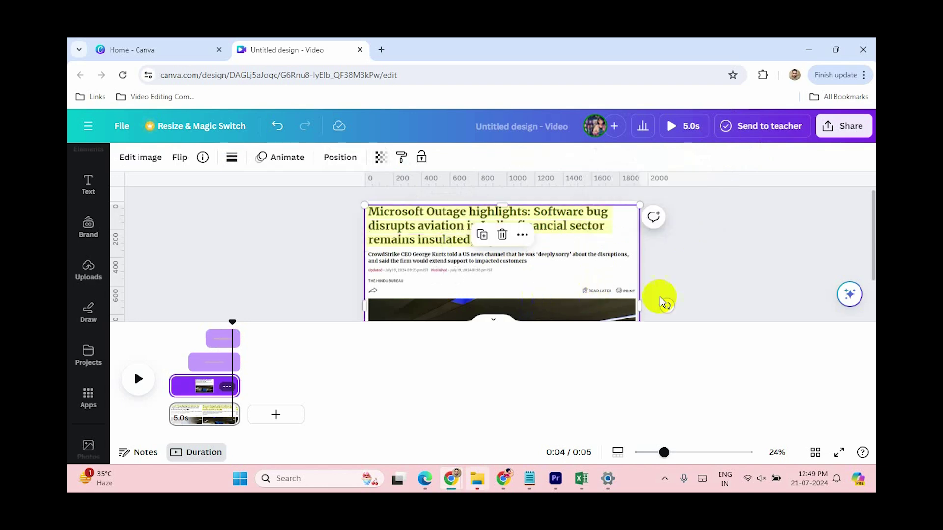
pyautogui.click(140, 370)
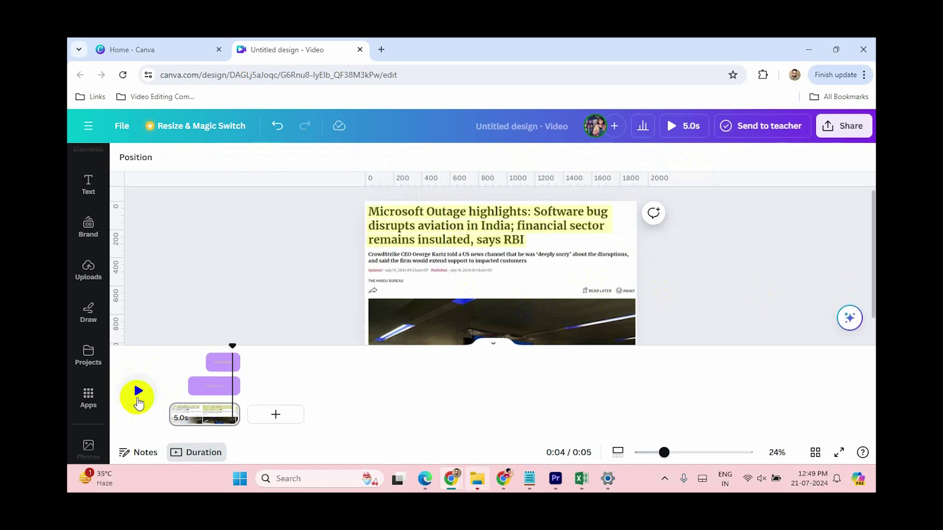
pyautogui.click(679, 129)
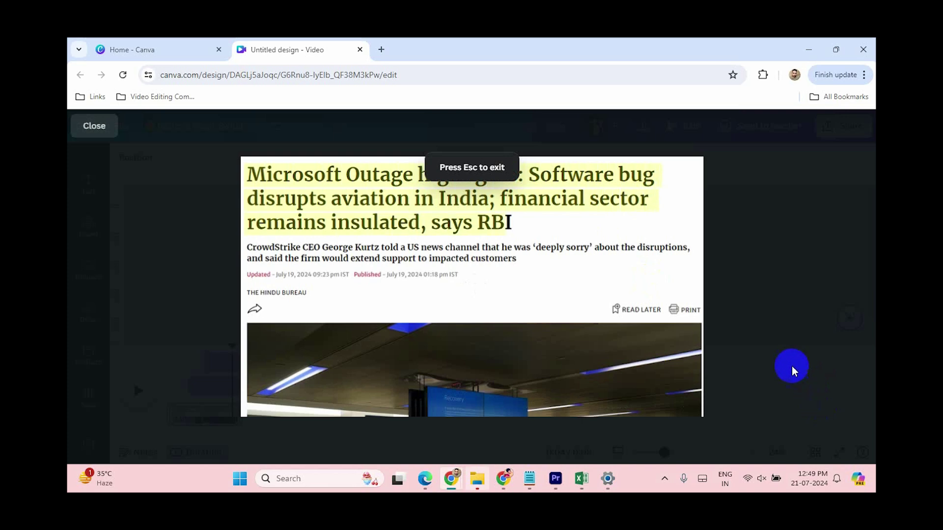
pyautogui.press('Escape')
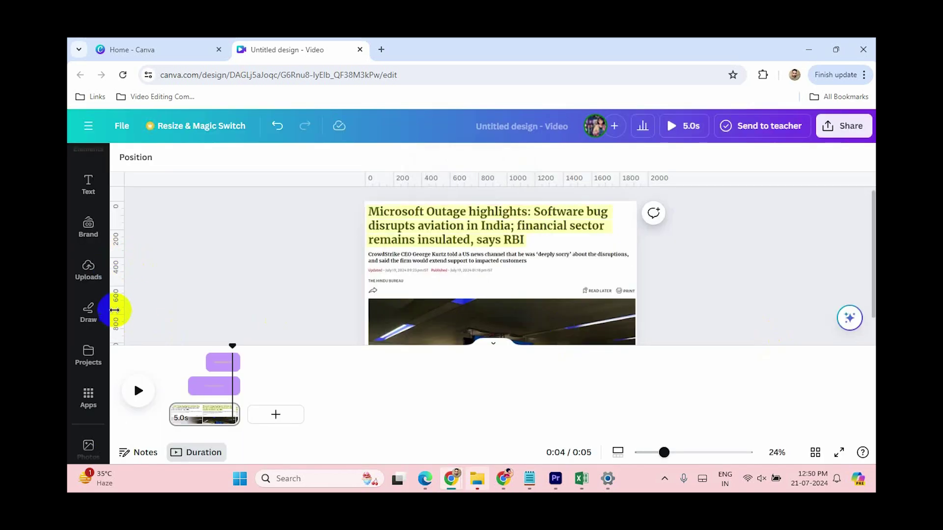
# - Compose an AI Music track in Cinematic style with a Serious mood
pyautogui.click(69, 272)
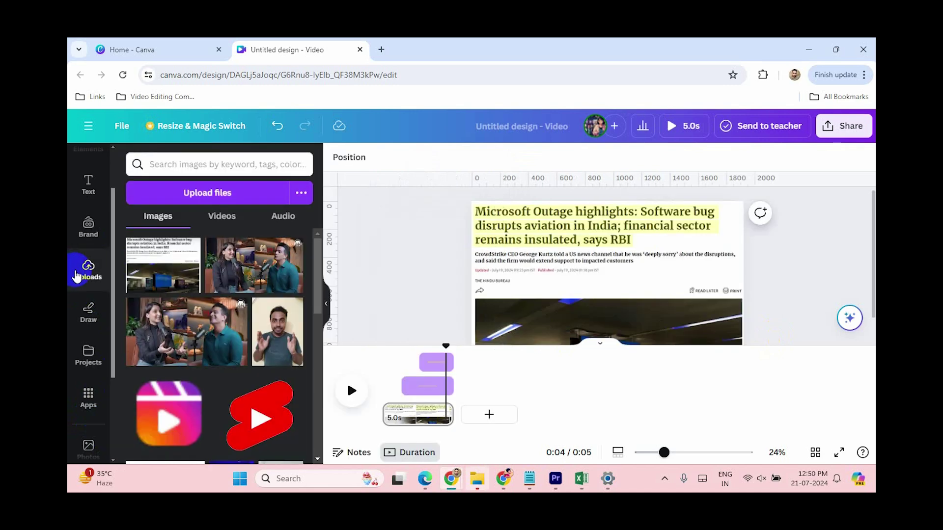
pyautogui.scroll(-3, 89, 398)
pyautogui.click(86, 438)
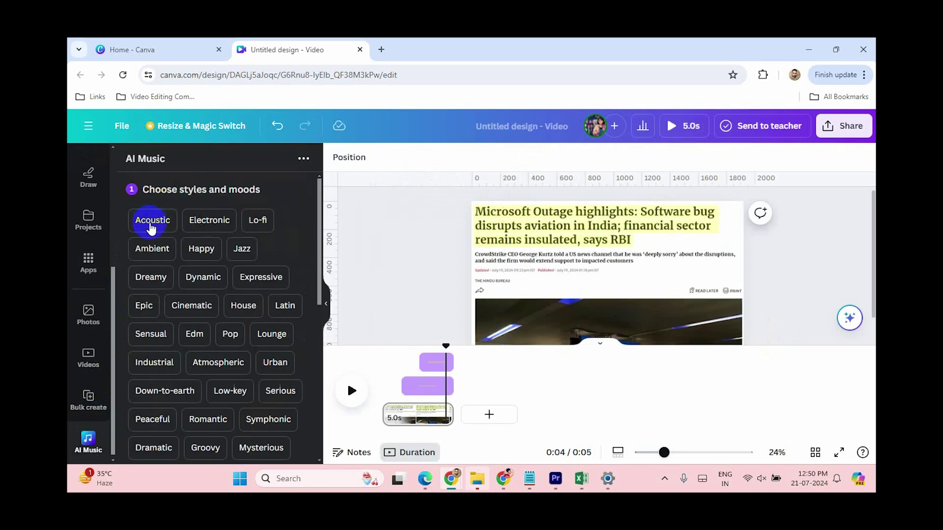
pyautogui.moveTo(317, 219); pyautogui.dragTo(319, 233)
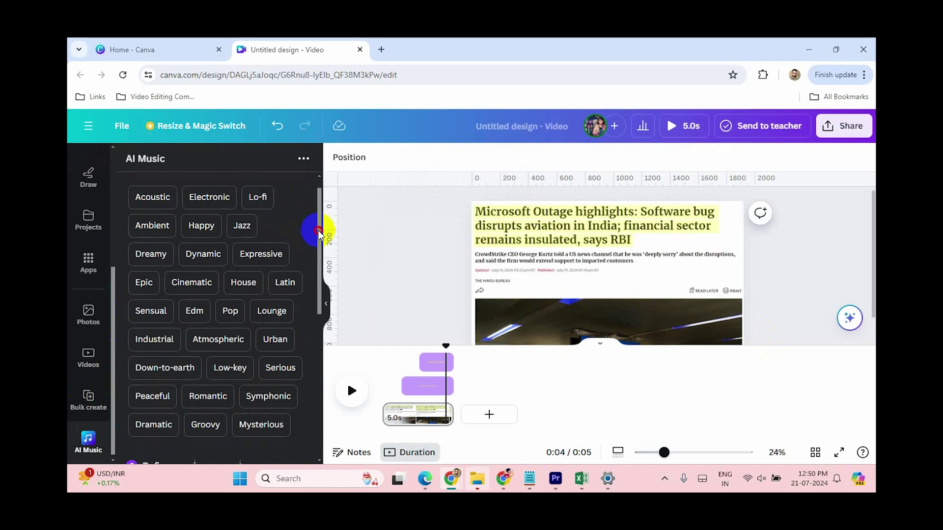
pyautogui.click(190, 282)
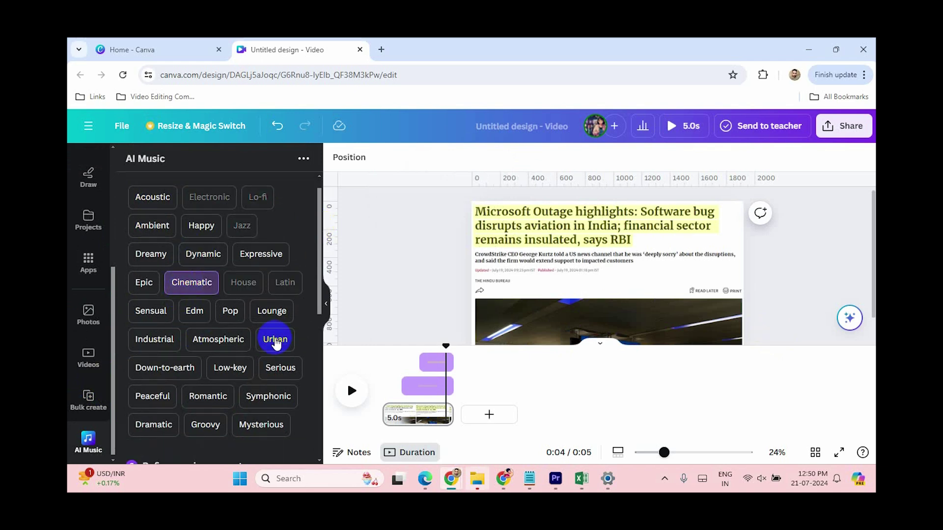
pyautogui.click(278, 369)
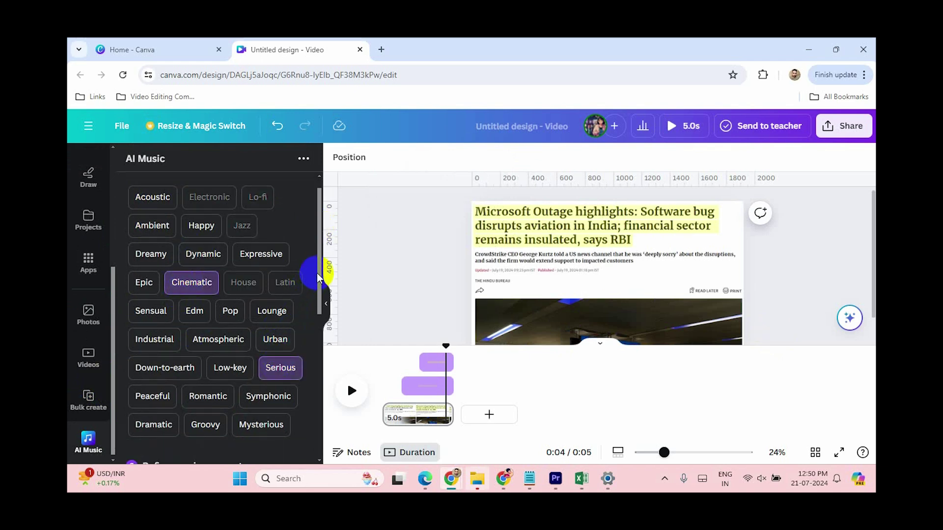
pyautogui.moveTo(315, 270); pyautogui.dragTo(305, 395)
pyautogui.scroll(-2, 297, 438)
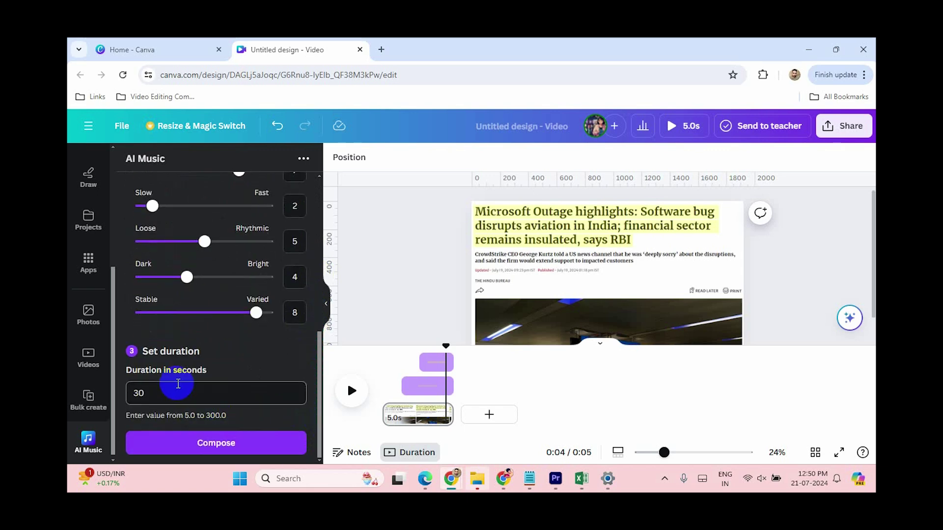
pyautogui.click(213, 442)
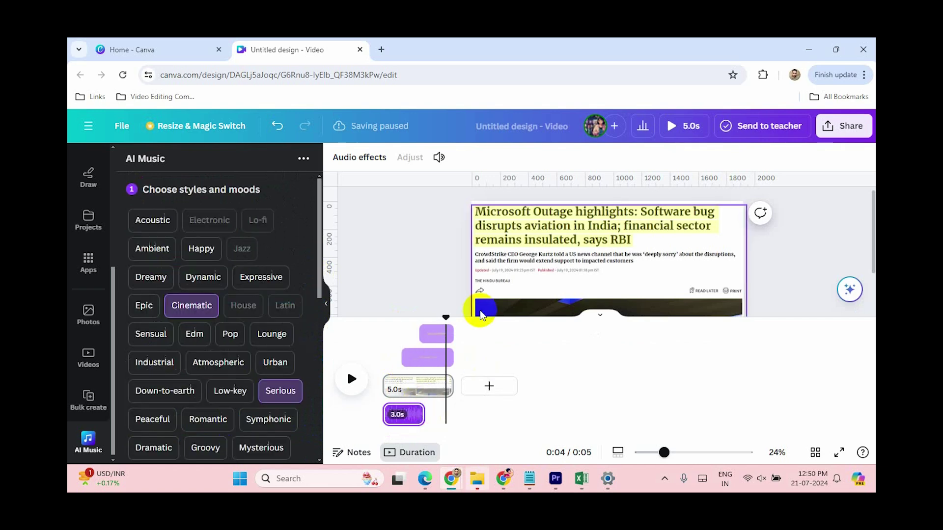
# - Rewind to the start and play the 5-second video full screen
pyautogui.click(378, 339)
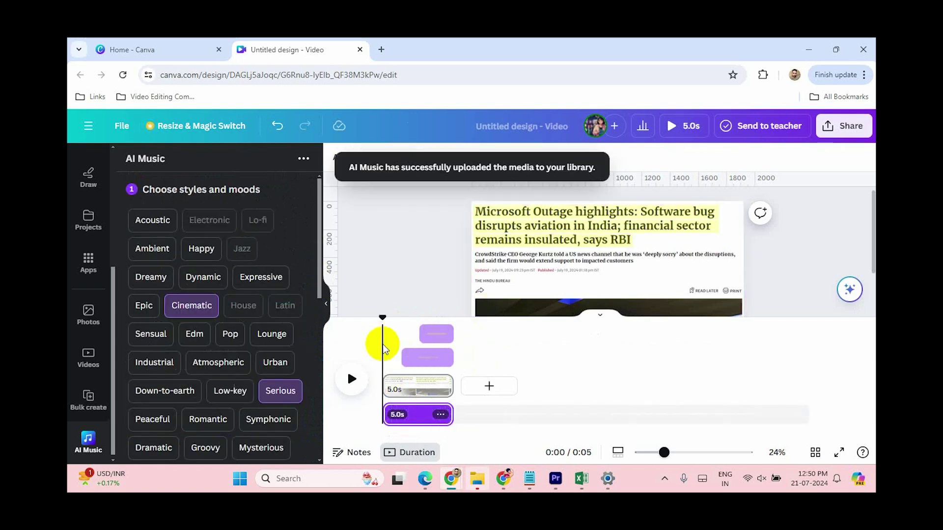
pyautogui.click(688, 130)
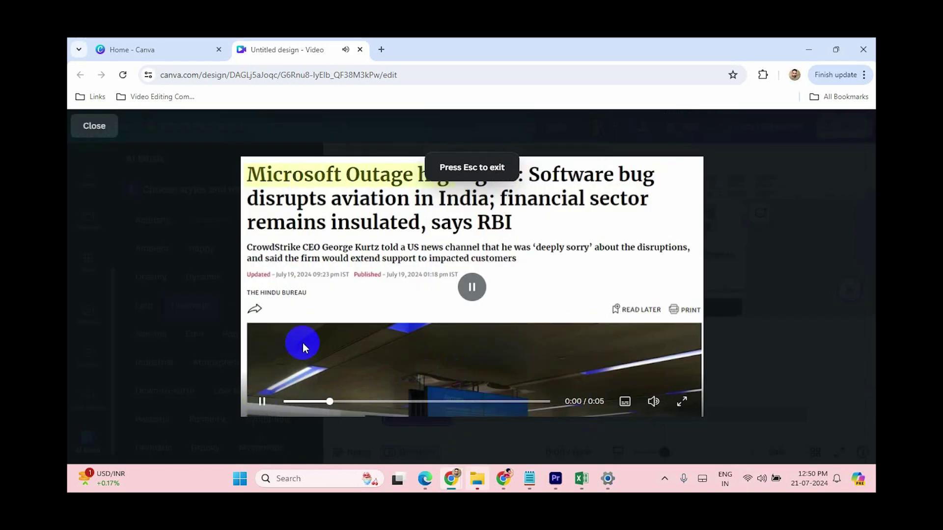